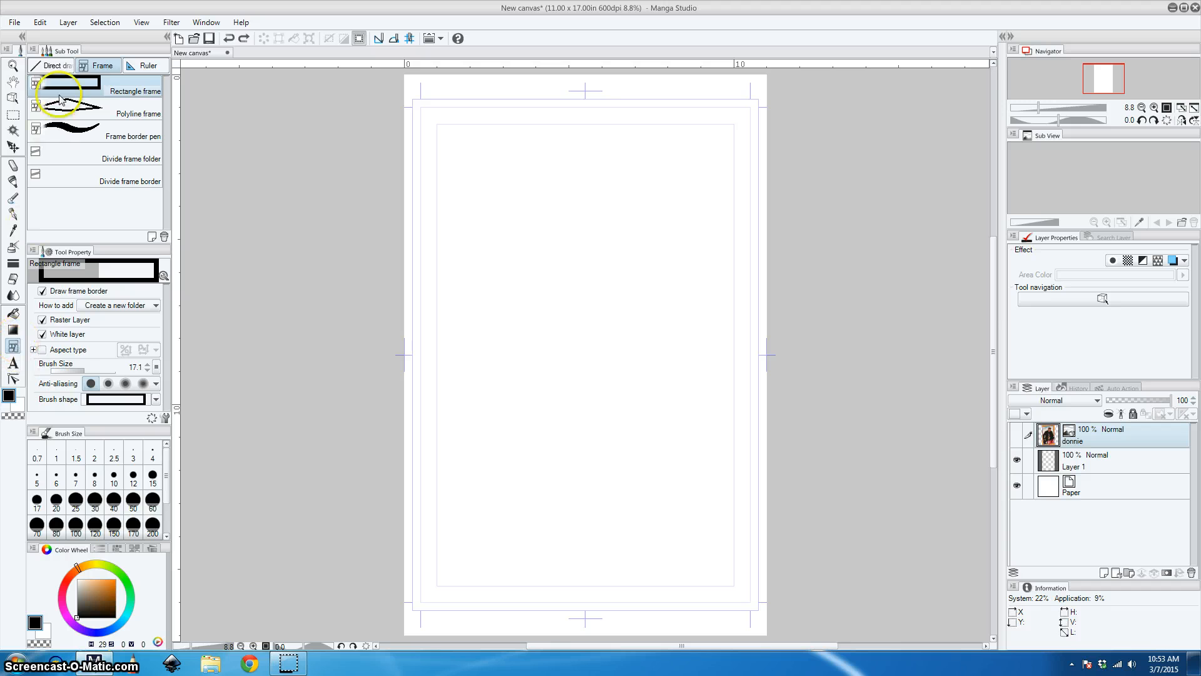
Draw a rectangle frame about 9 by 14 inches along the page's innermost guide.
click(53, 65)
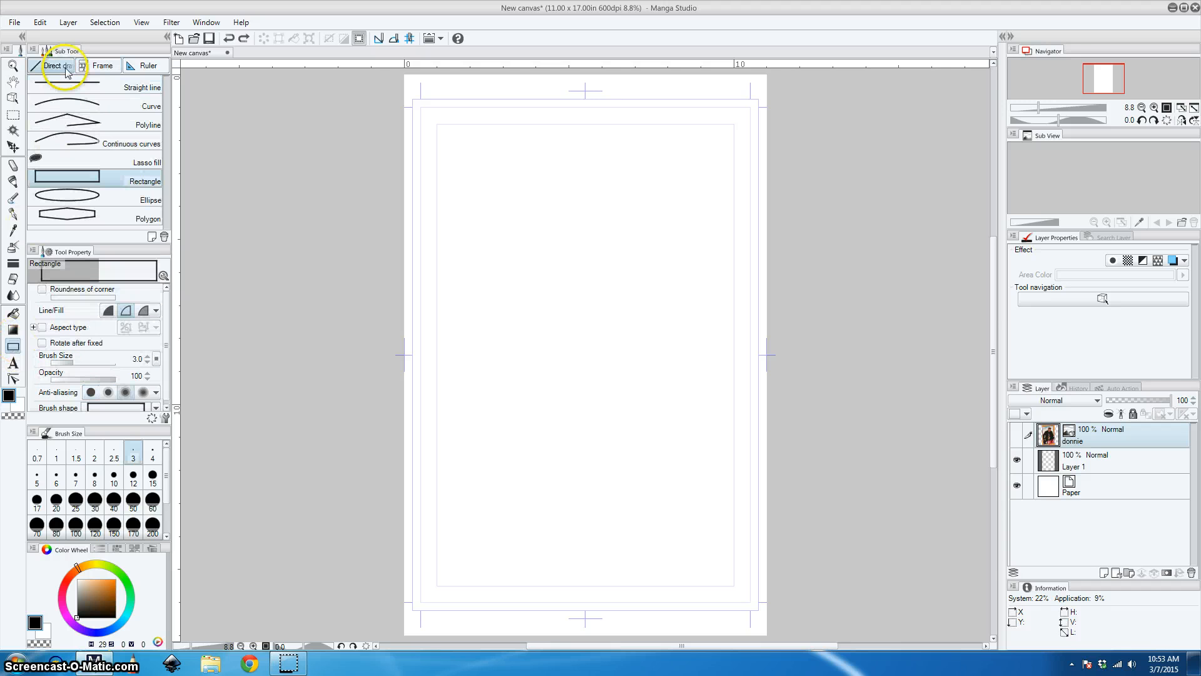
click(141, 65)
click(99, 65)
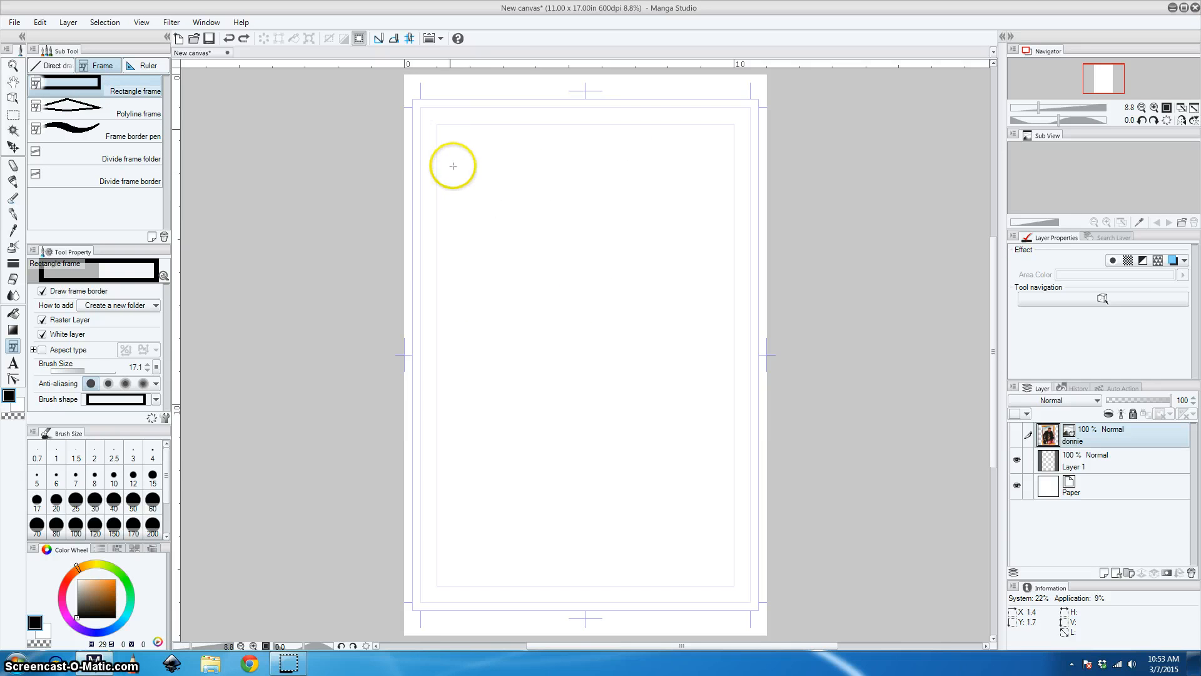
drag(439, 124, 728, 582)
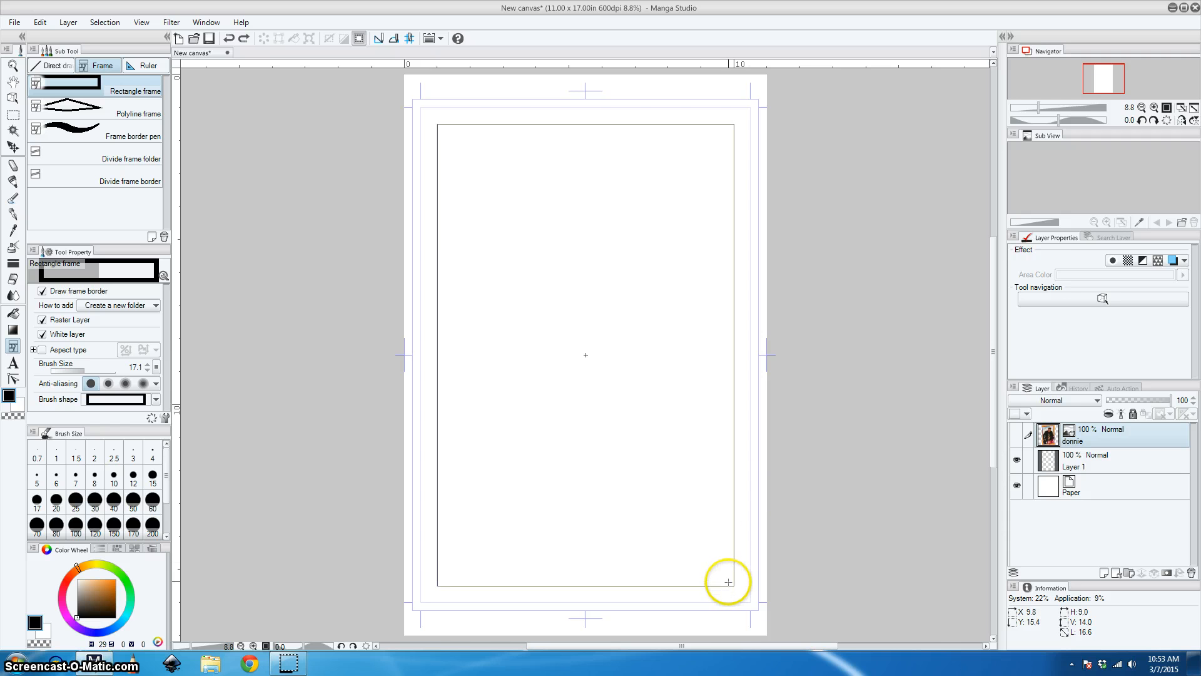
click(461, 240)
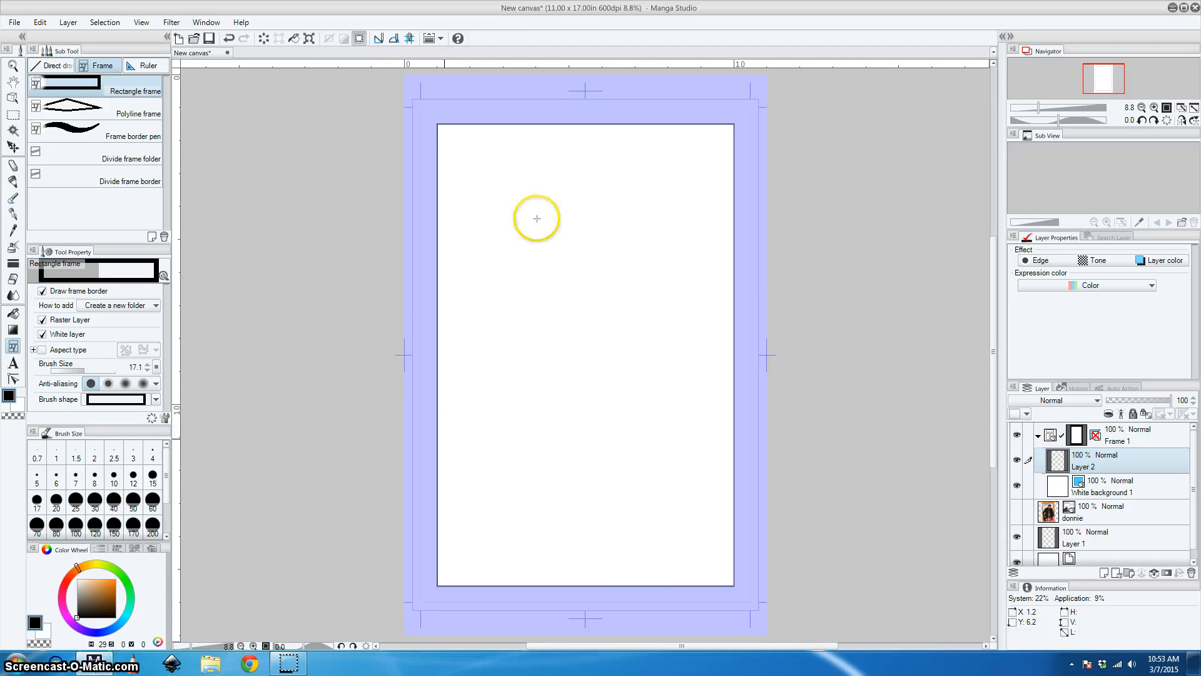
Split Frame 1 with a horizontal Divide frame folder cut about one third of the way down the frame.
click(97, 160)
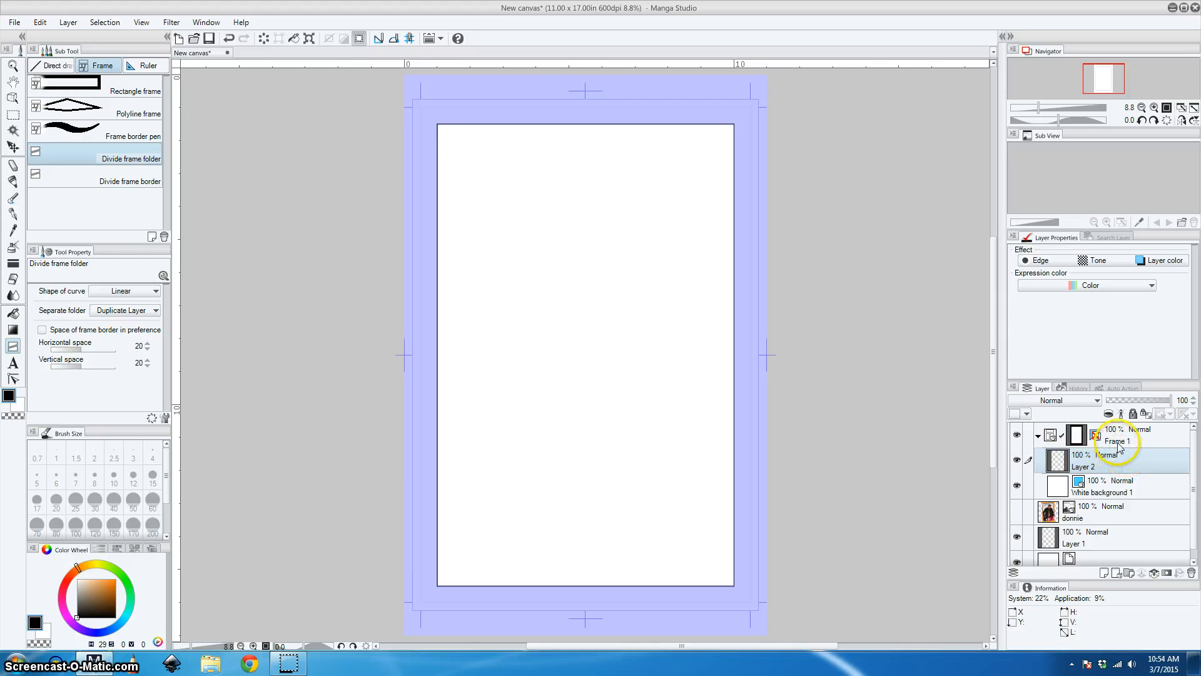
click(1037, 441)
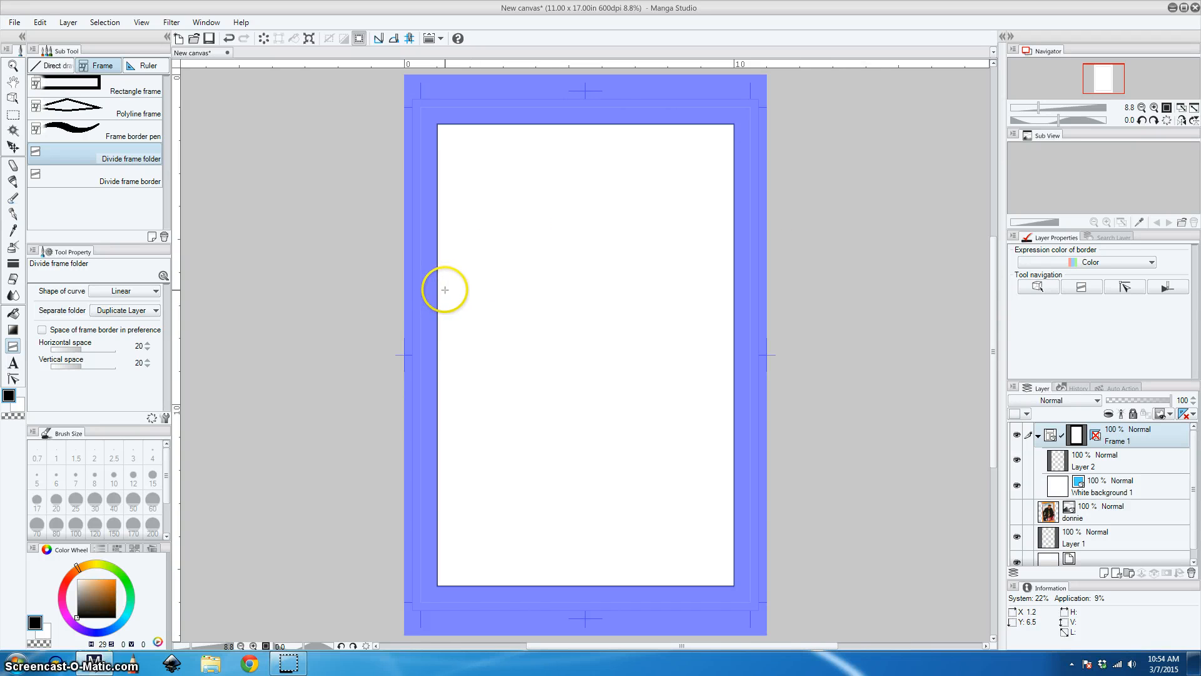
drag(442, 290, 606, 291)
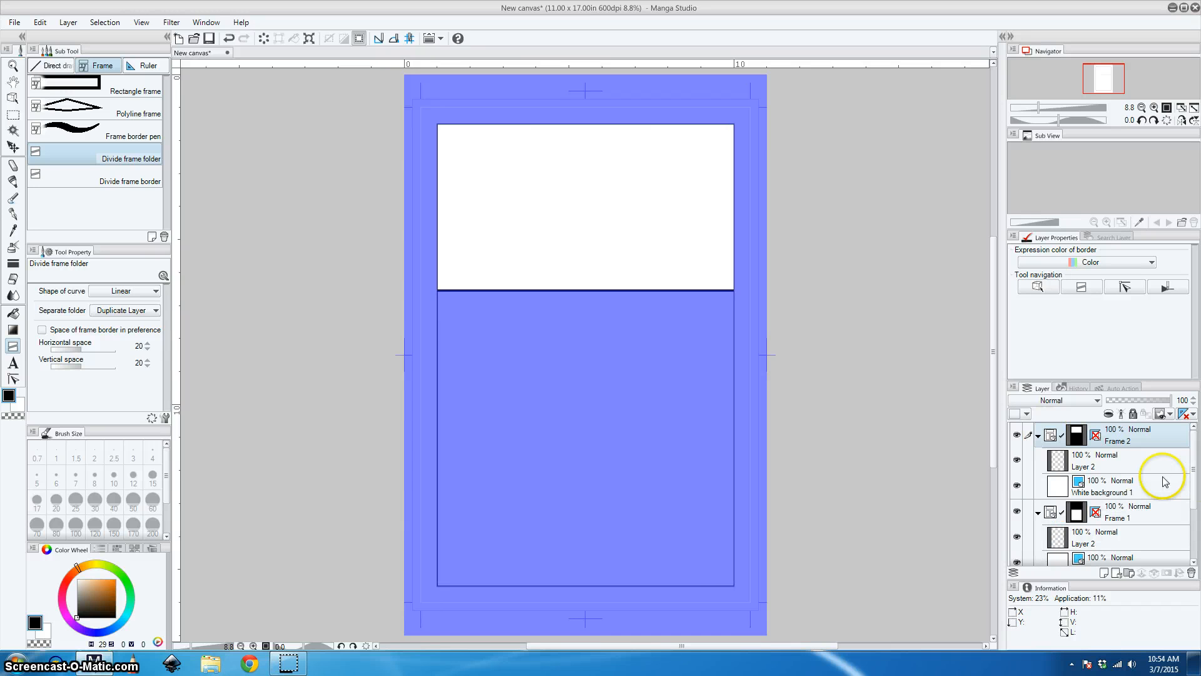
Collapse the two frame folders, compare each one's panel area, and undo the folder division.
click(1038, 436)
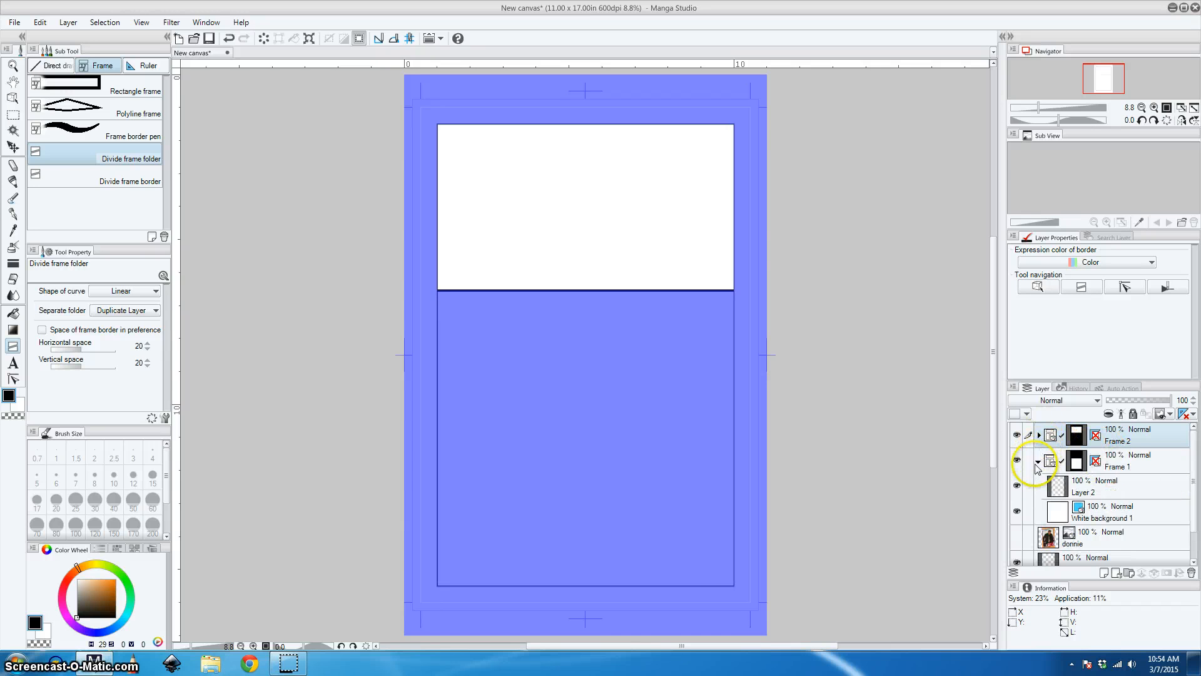
click(1039, 461)
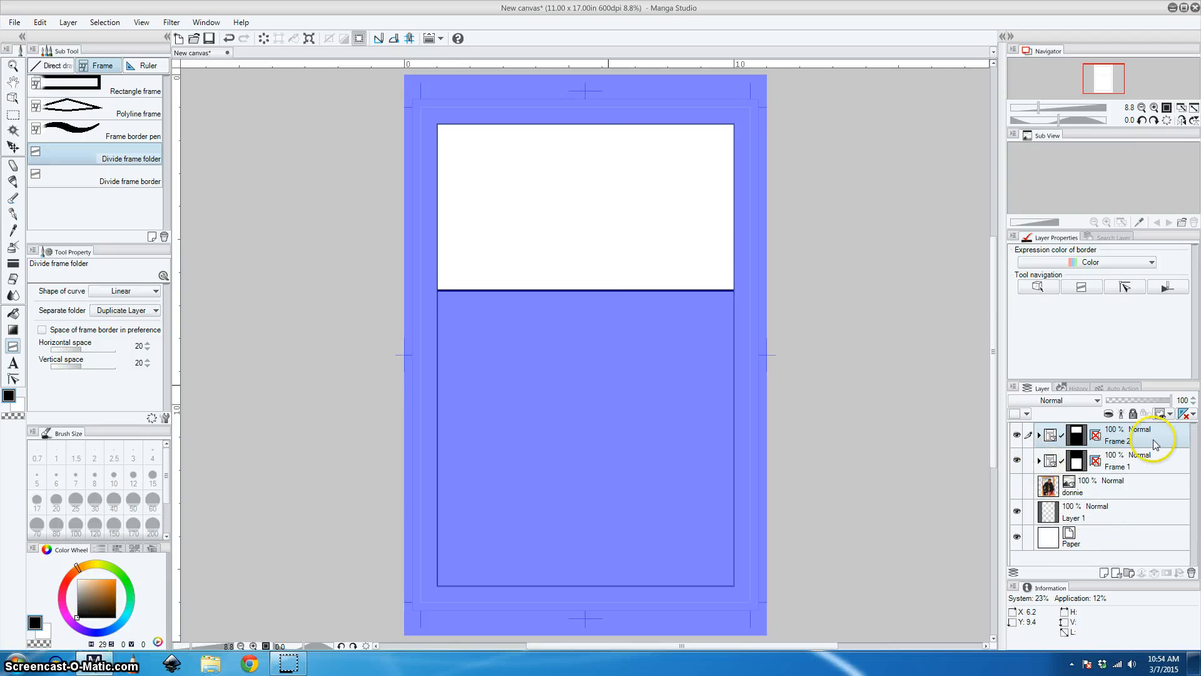
click(1151, 460)
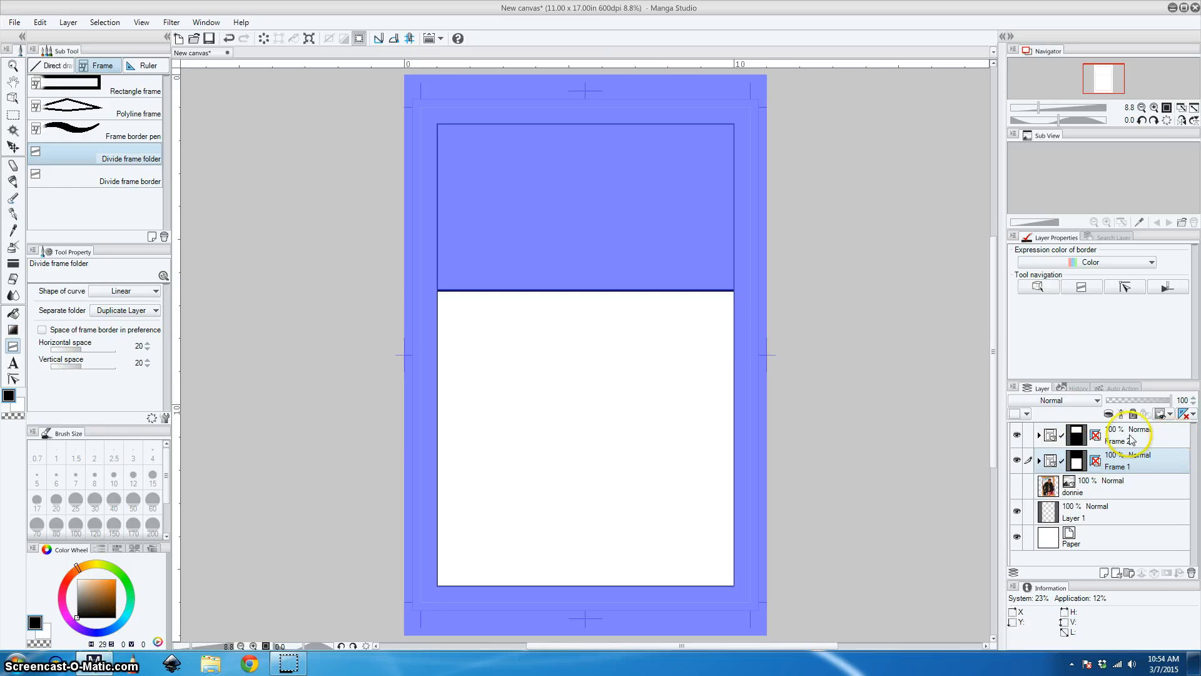
click(1117, 435)
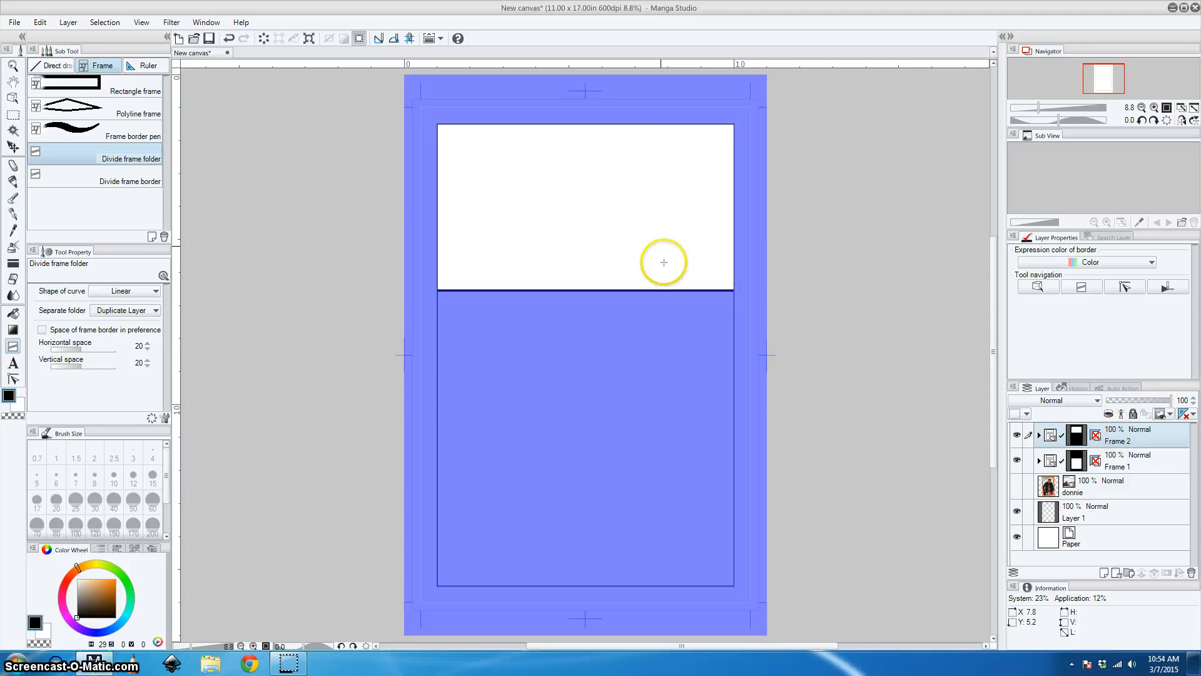
click(1040, 436)
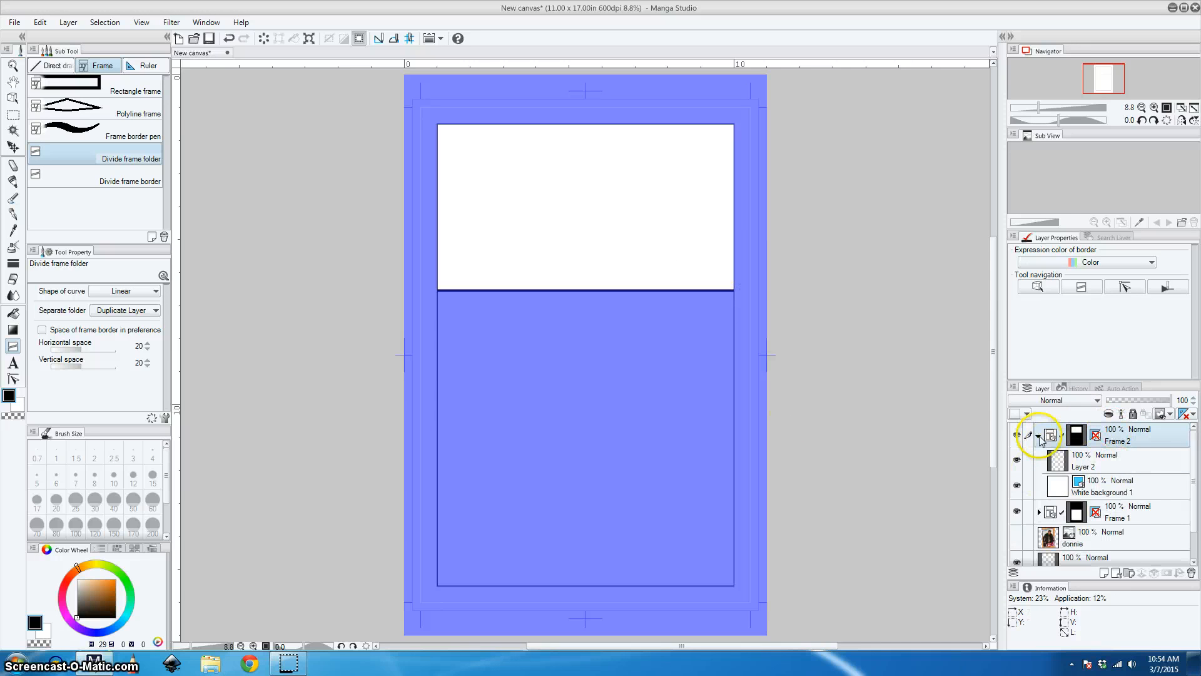
click(1040, 436)
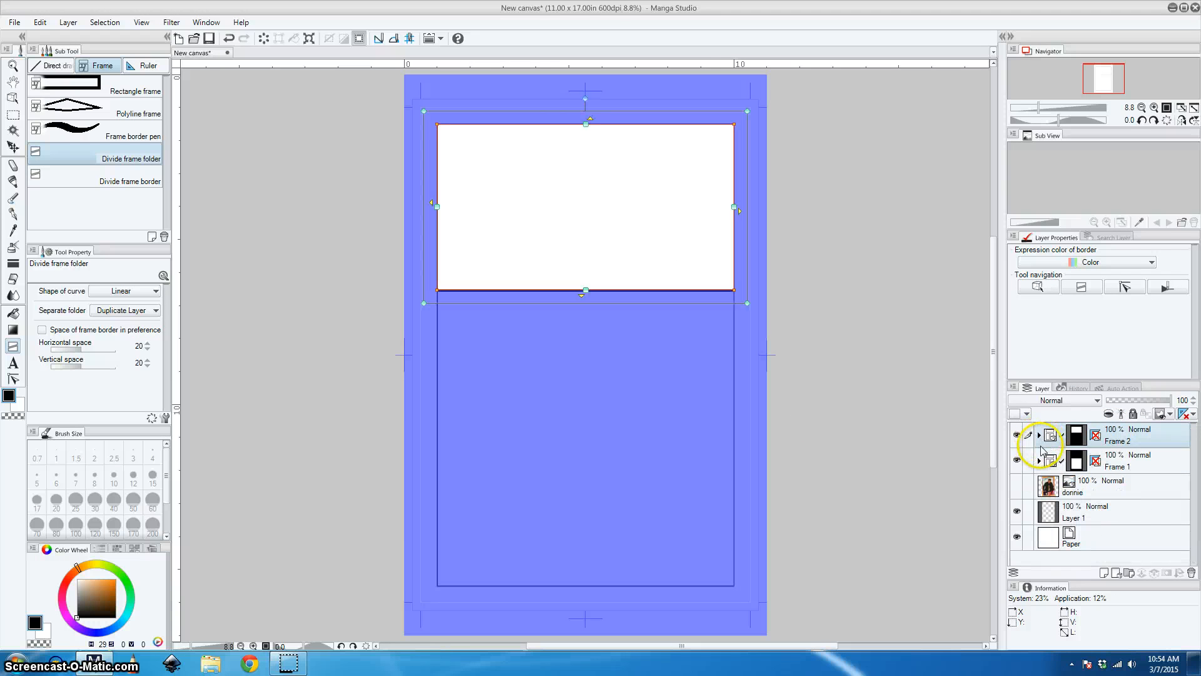
key(ctrl+z)
Divide Frame 1 horizontally about one third down with Divide frame border, and check the layers inside its folder.
click(70, 178)
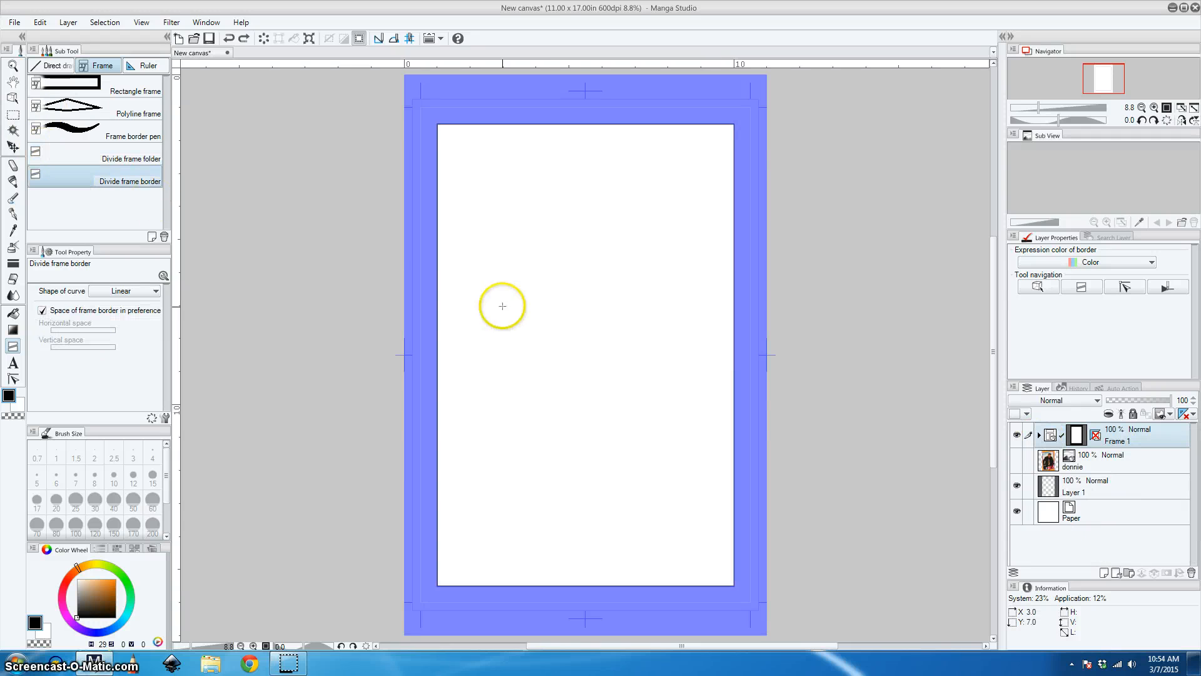
drag(438, 285, 550, 296)
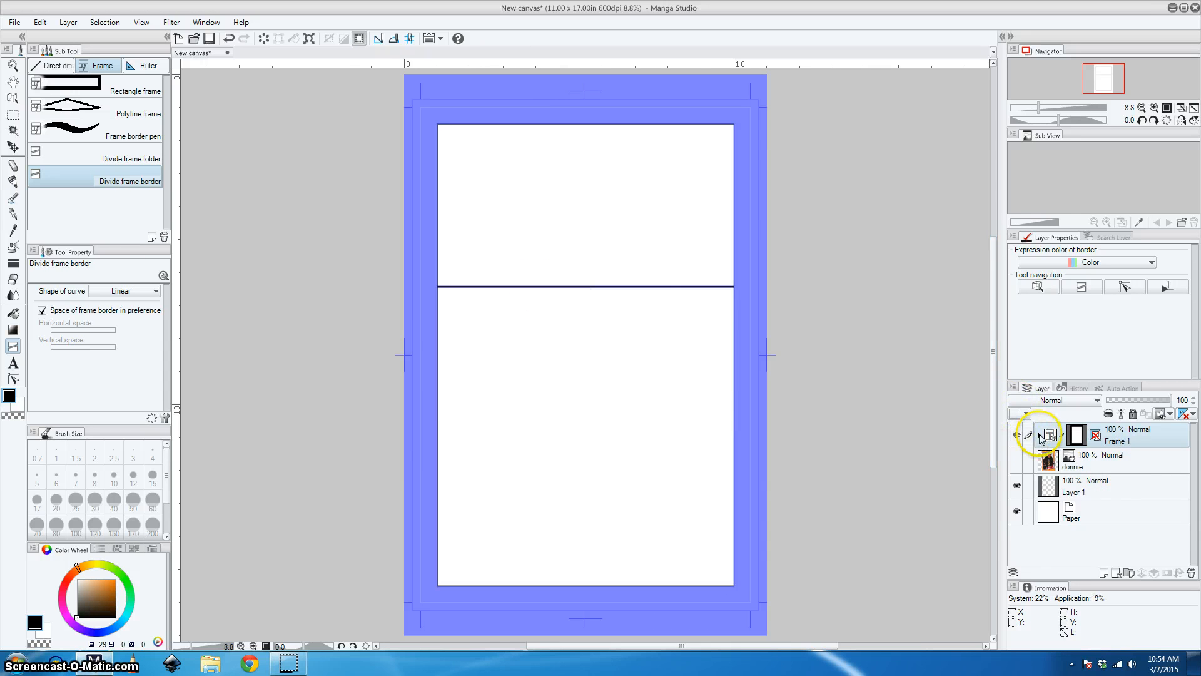
click(1039, 435)
click(1108, 464)
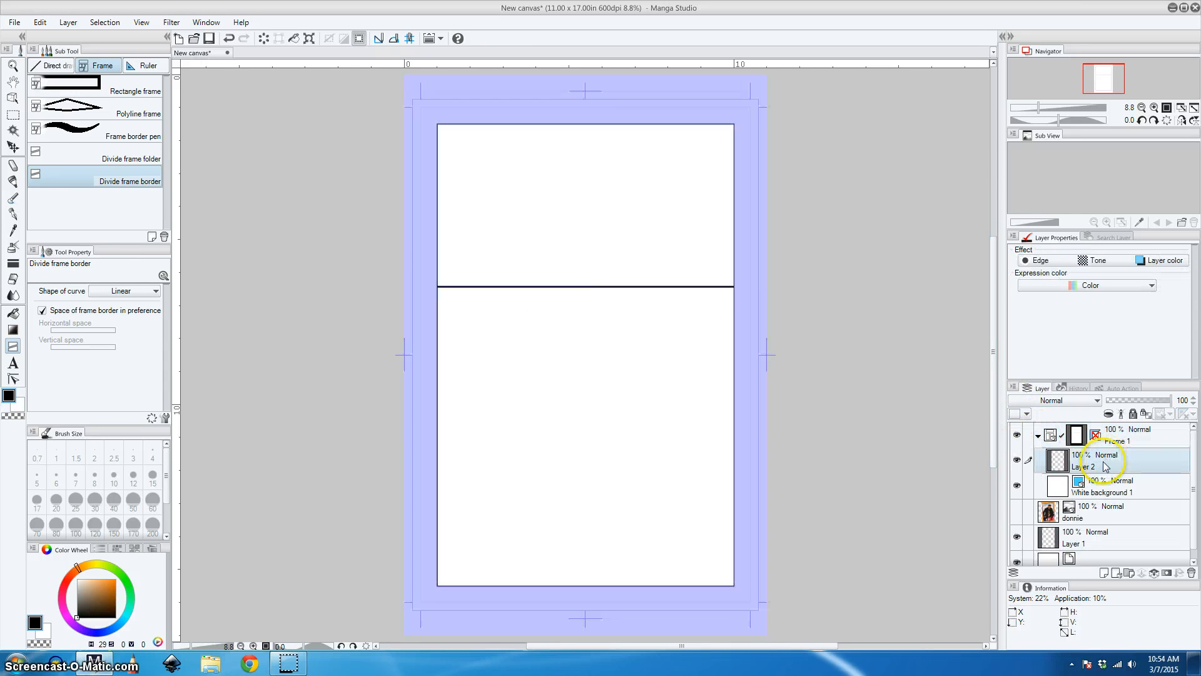
click(1039, 435)
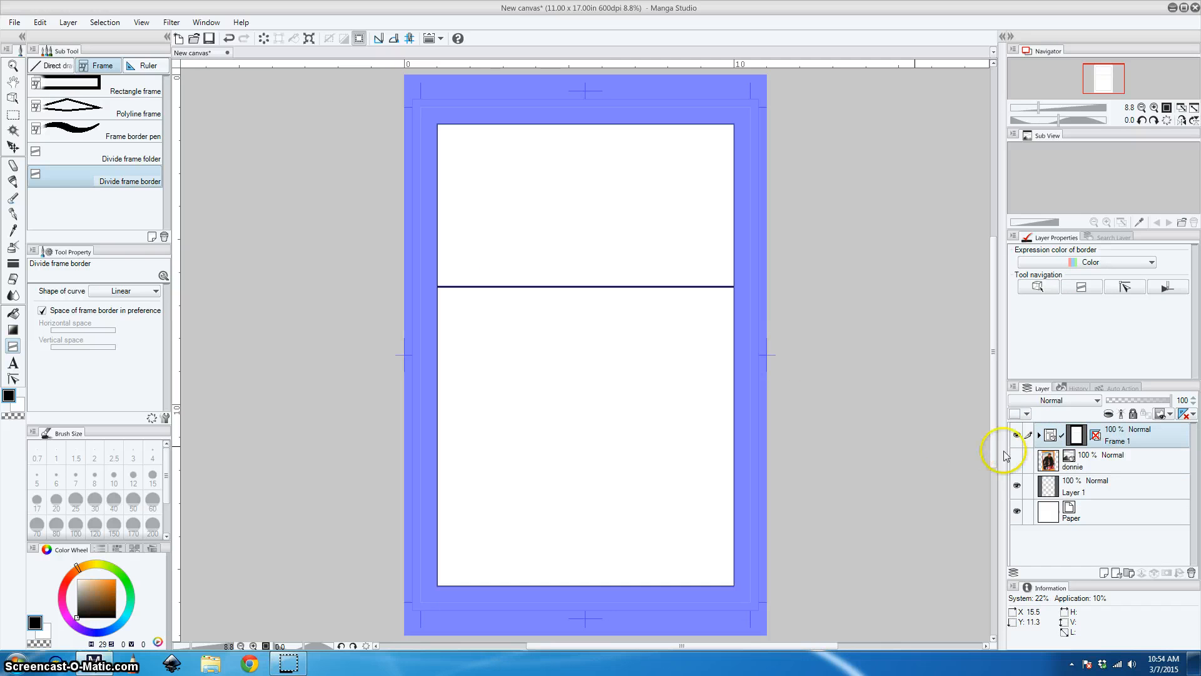
Scribble in orange across the panel divider on Layer 2 using the Fill-in-mono pen, and undo the scribble.
click(1039, 435)
click(1063, 461)
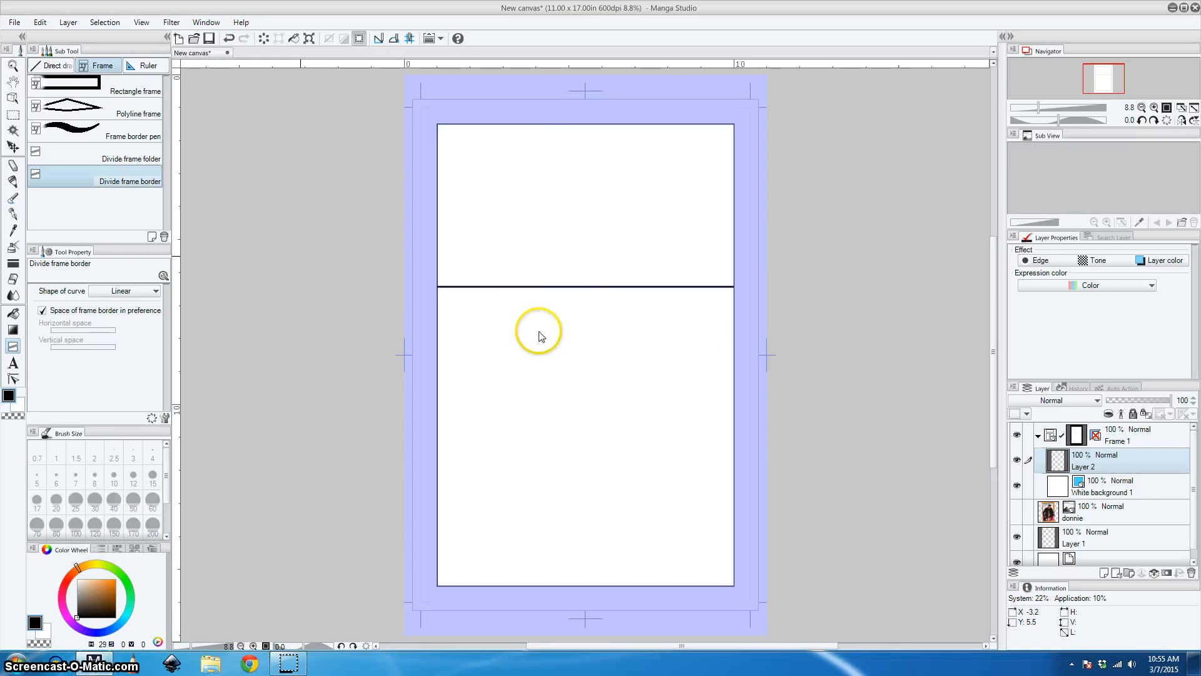
scroll(568, 296, up, 3)
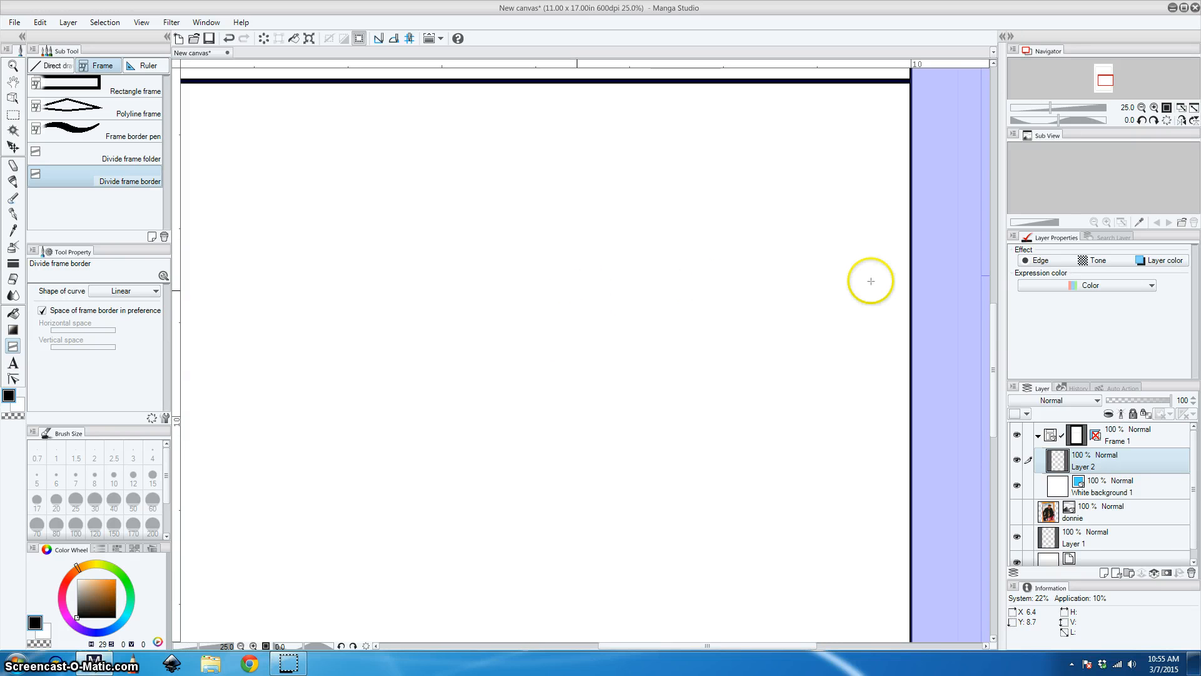
drag(992, 349, 992, 303)
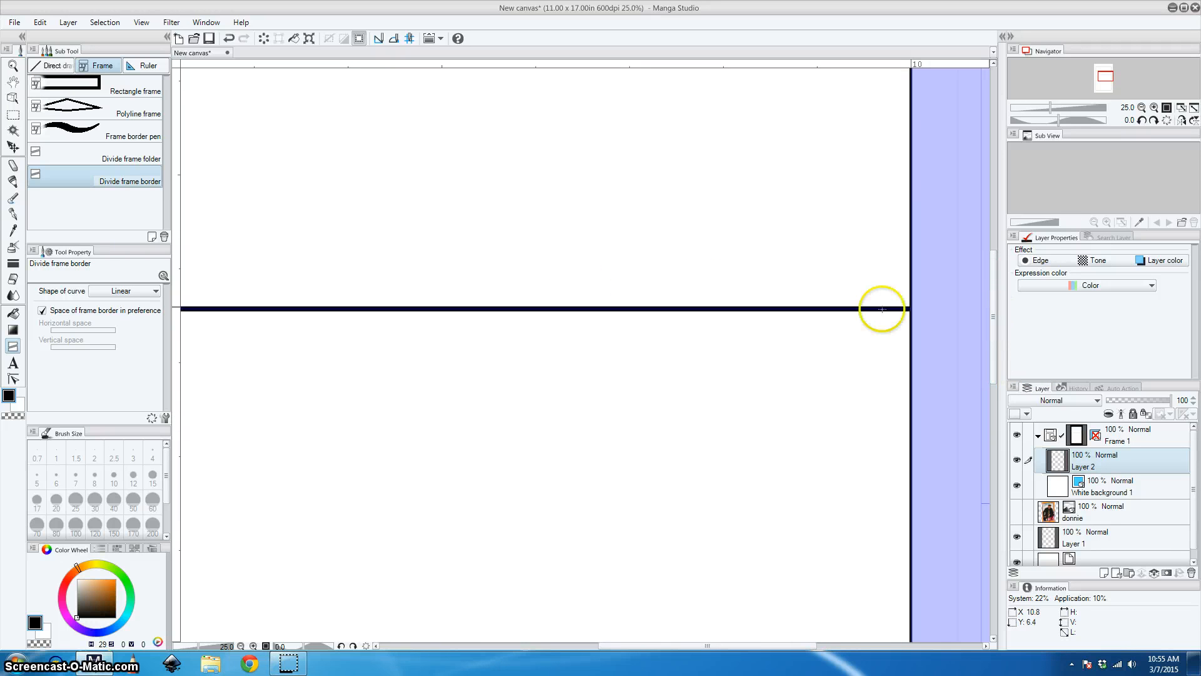
click(115, 579)
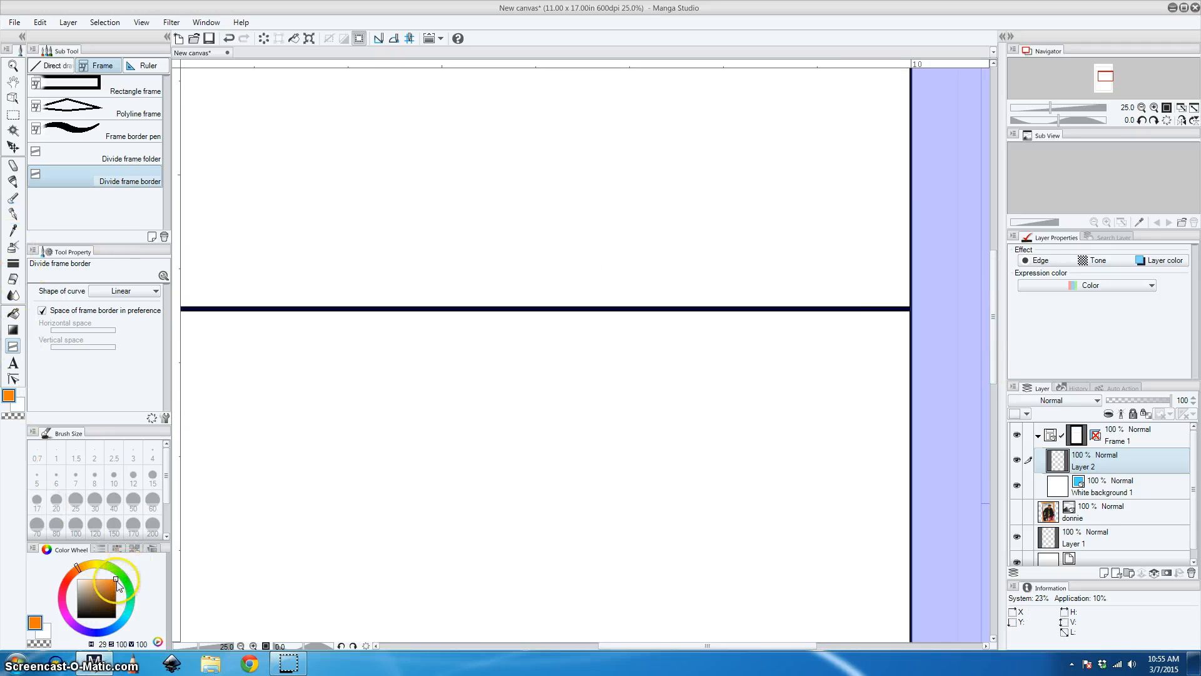
click(12, 181)
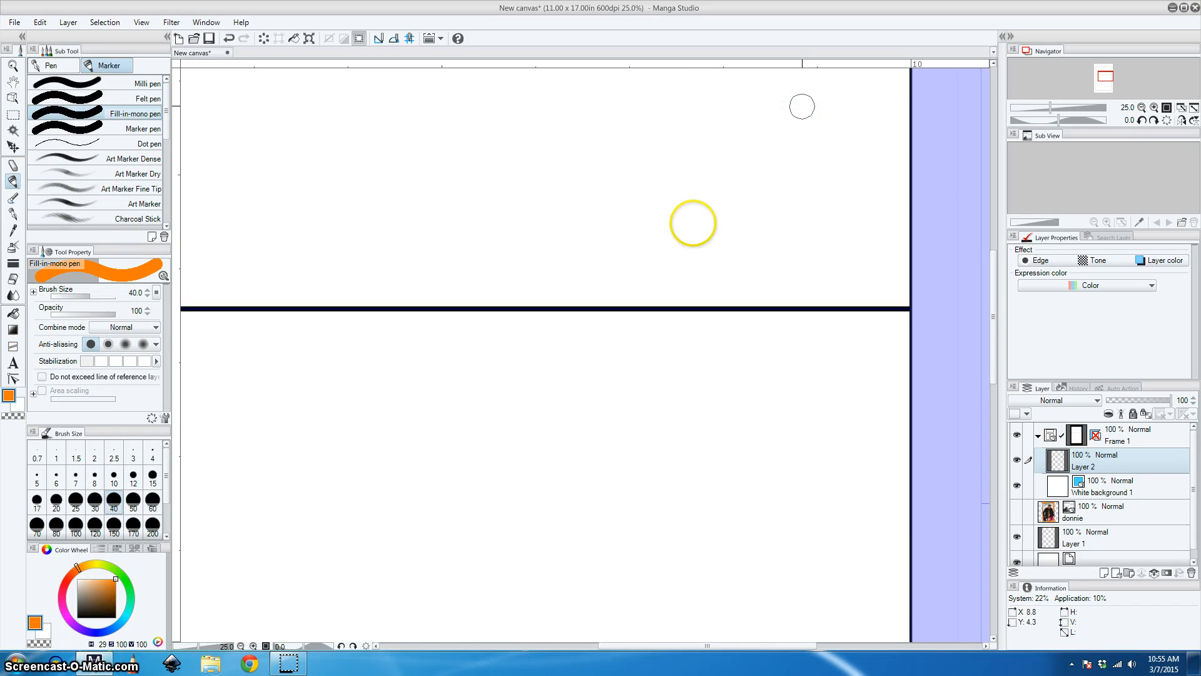
mouse_move(675, 245)
mouse_down()
mouse_move(646, 403)
mouse_move(672, 267)
mouse_move(625, 363)
mouse_move(639, 269)
mouse_move(606, 345)
mouse_move(591, 320)
mouse_move(603, 256)
mouse_move(550, 377)
mouse_move(566, 260)
mouse_move(546, 347)
mouse_move(571, 267)
mouse_move(561, 350)
mouse_move(571, 273)
mouse_move(565, 310)
mouse_up()
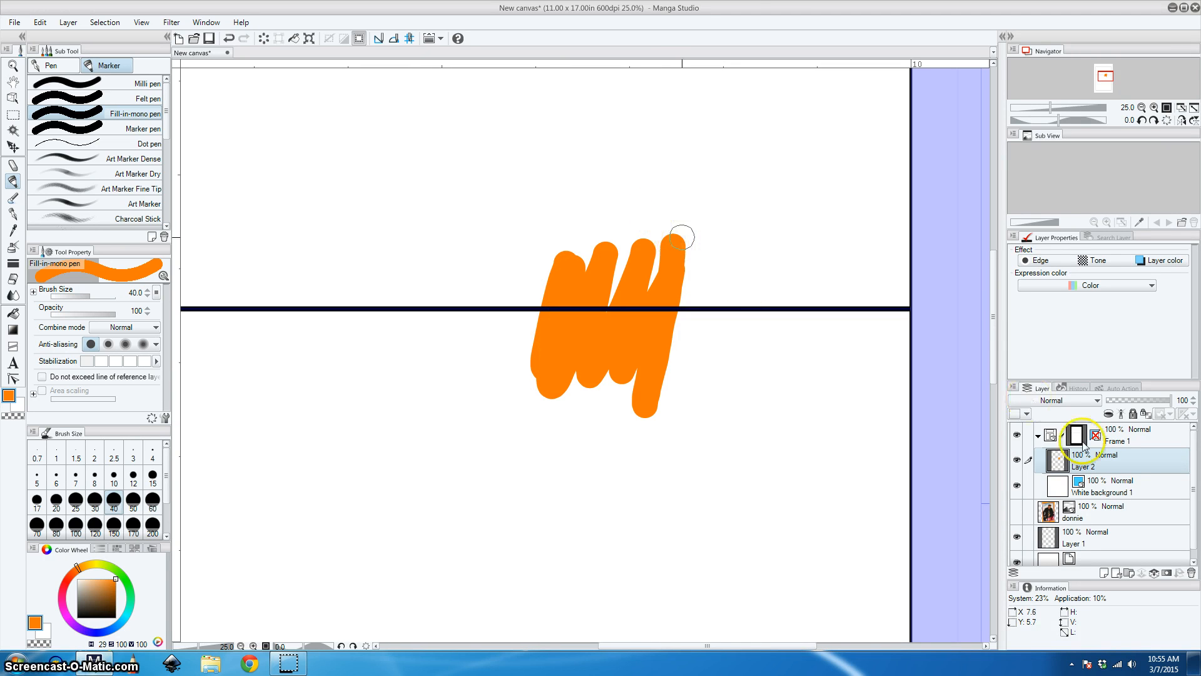
key(ctrl+z)
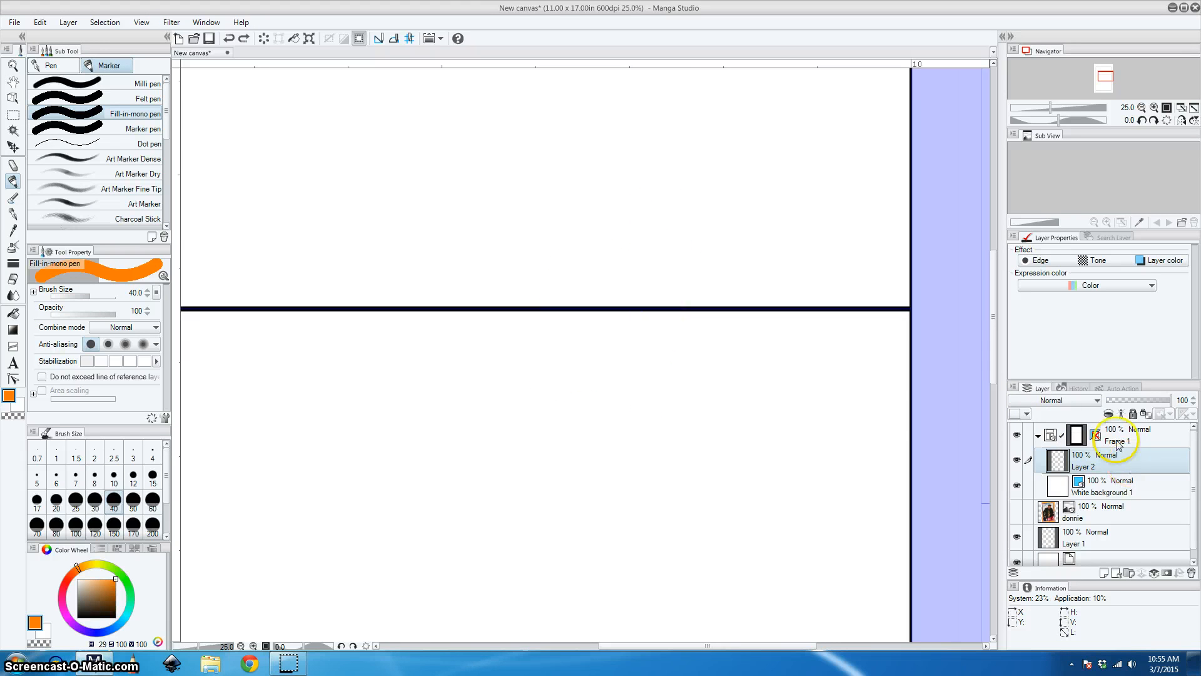
Review the Divide frame folder tool's Shape of curve and Separate folder options, keeping Linear and Duplicate Layer.
scroll(820, 382, down, 2)
scroll(822, 383, down, 3)
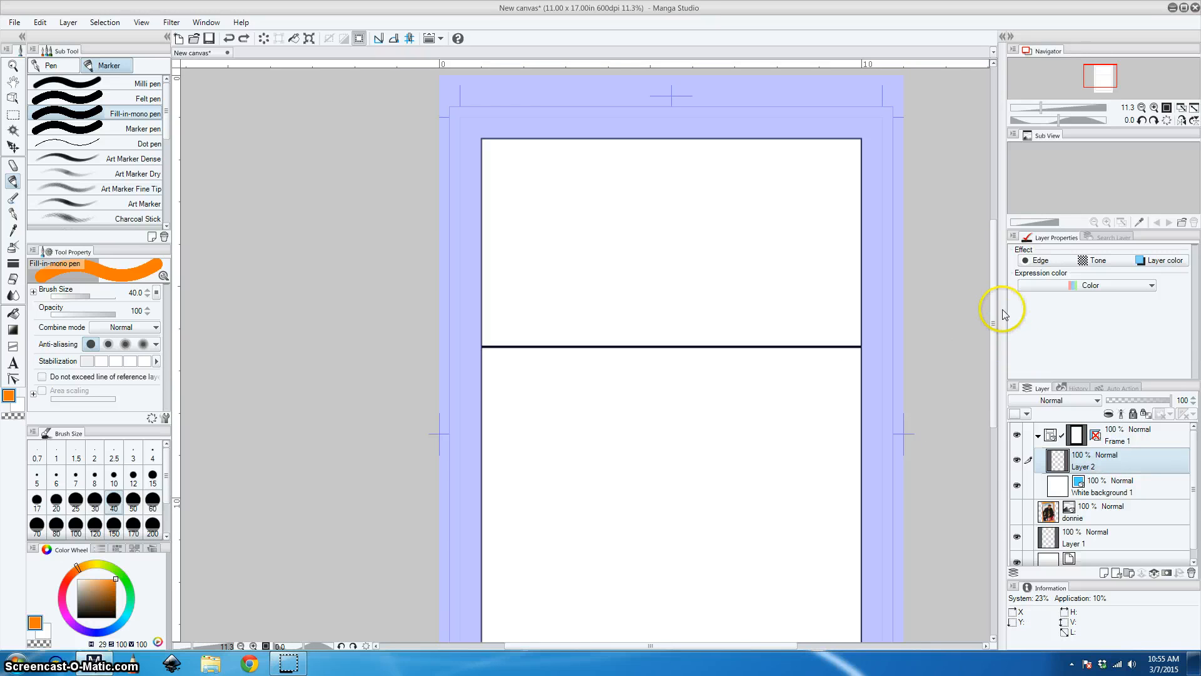
scroll(988, 323, down, 3)
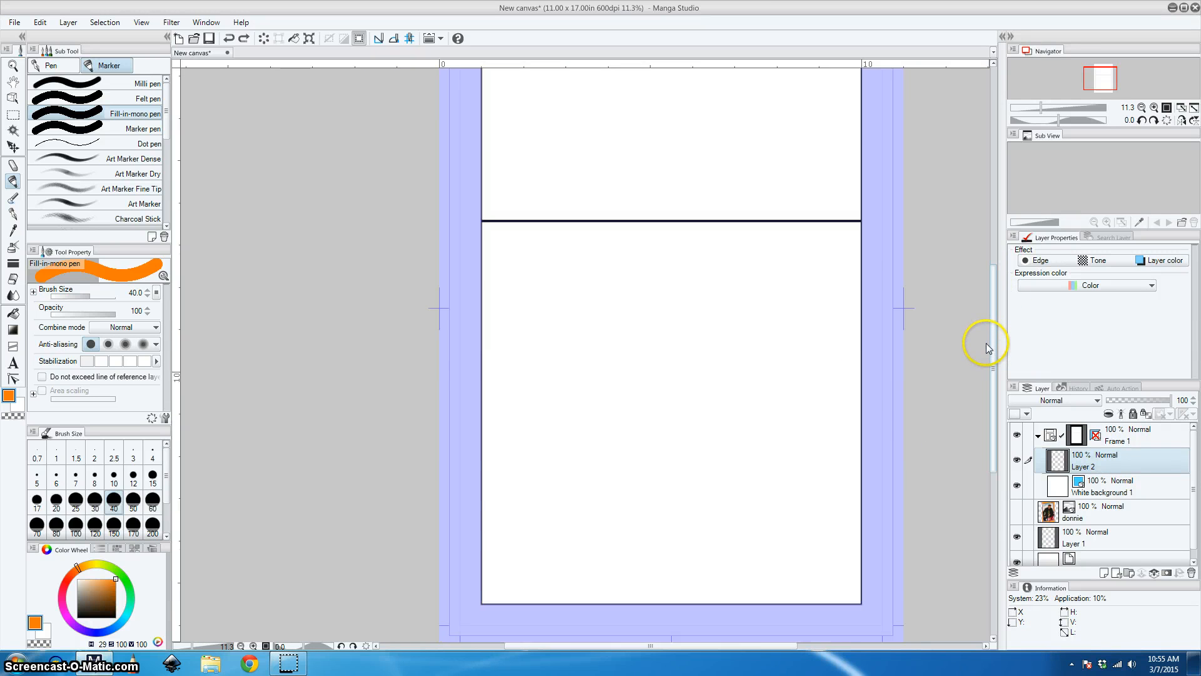
scroll(992, 316, up, 2)
drag(992, 311, 993, 310)
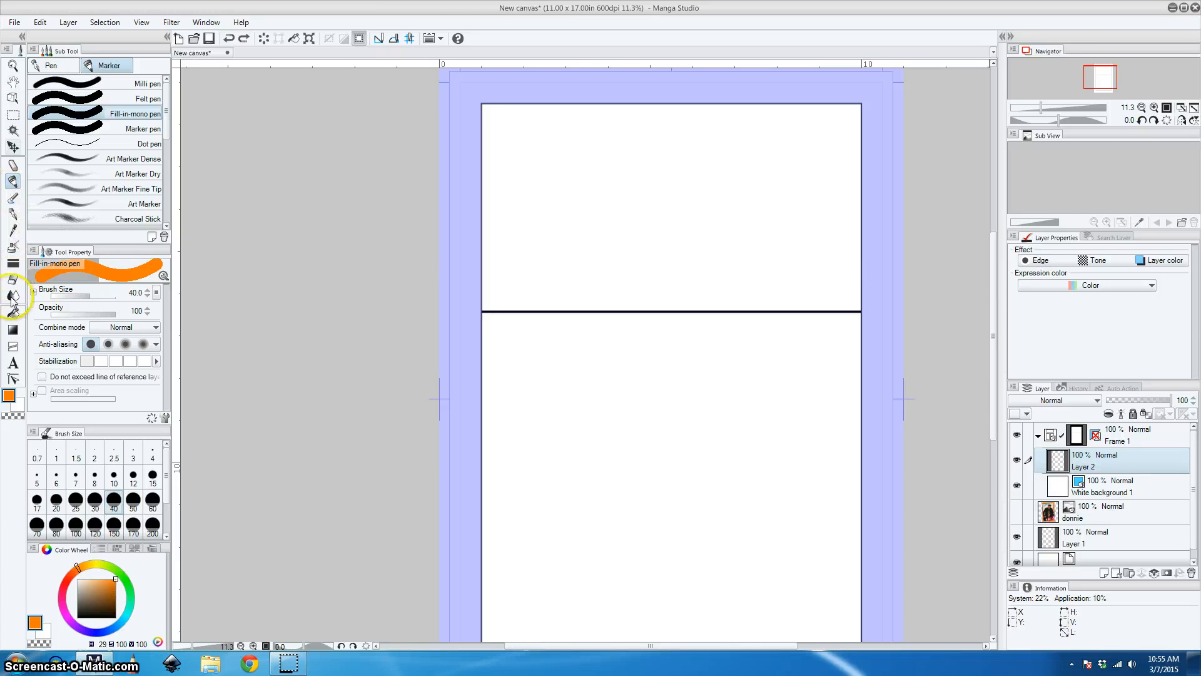
click(13, 346)
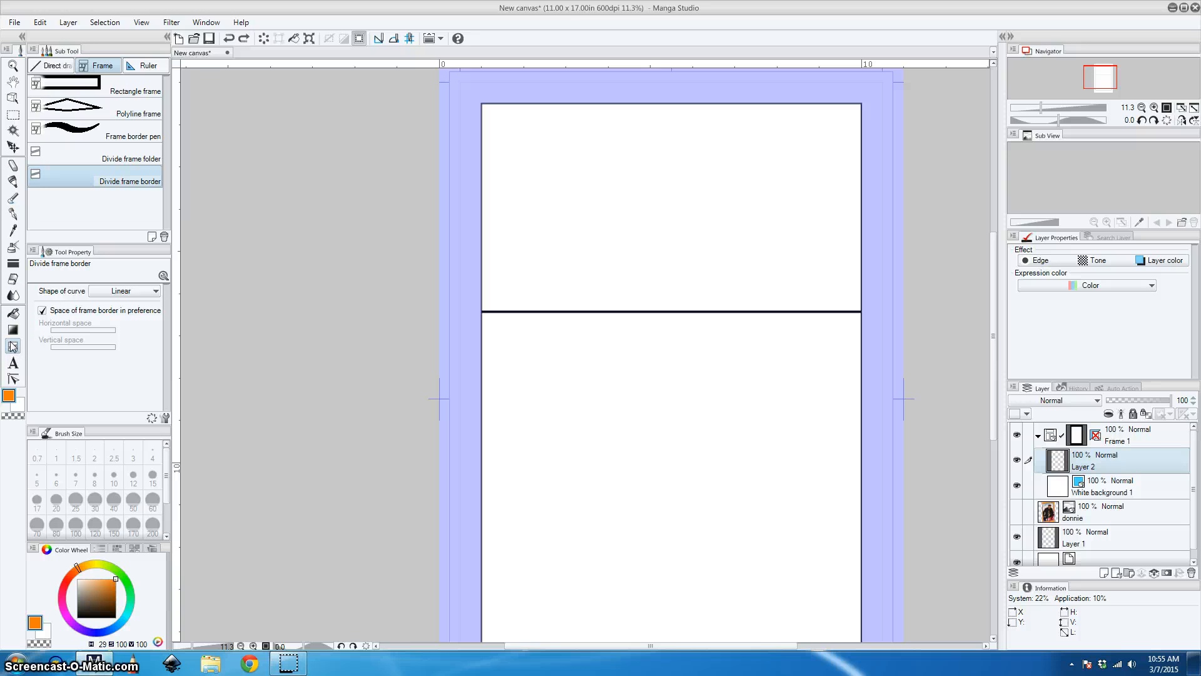
click(113, 156)
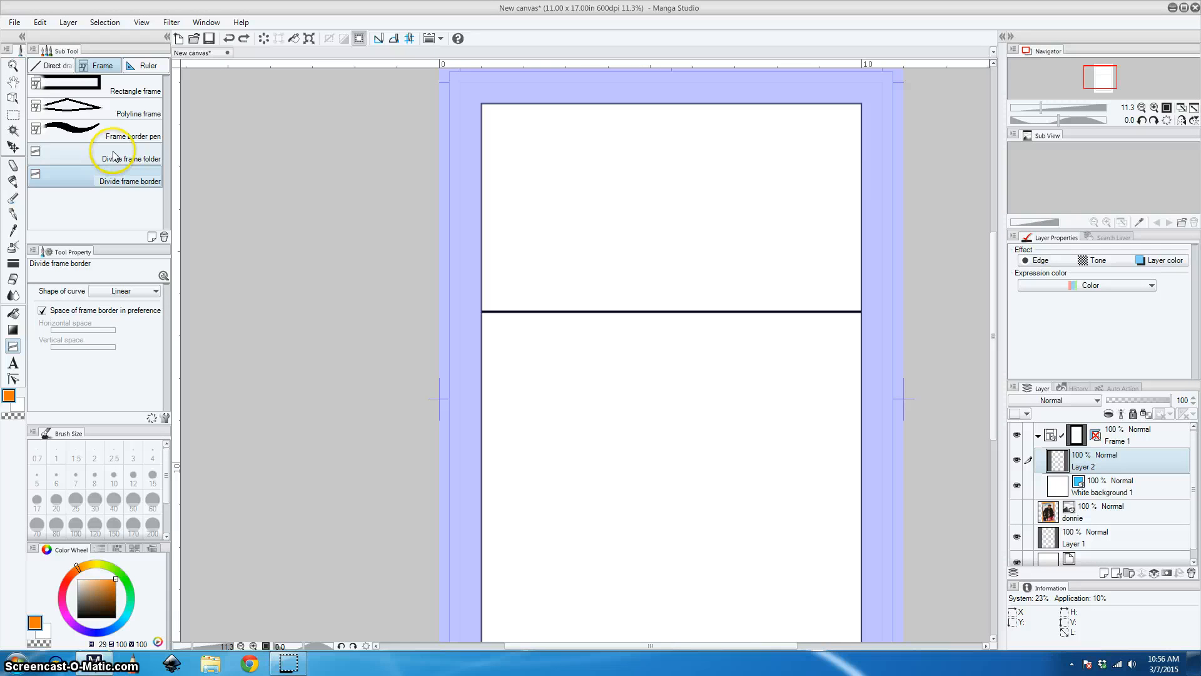
click(113, 156)
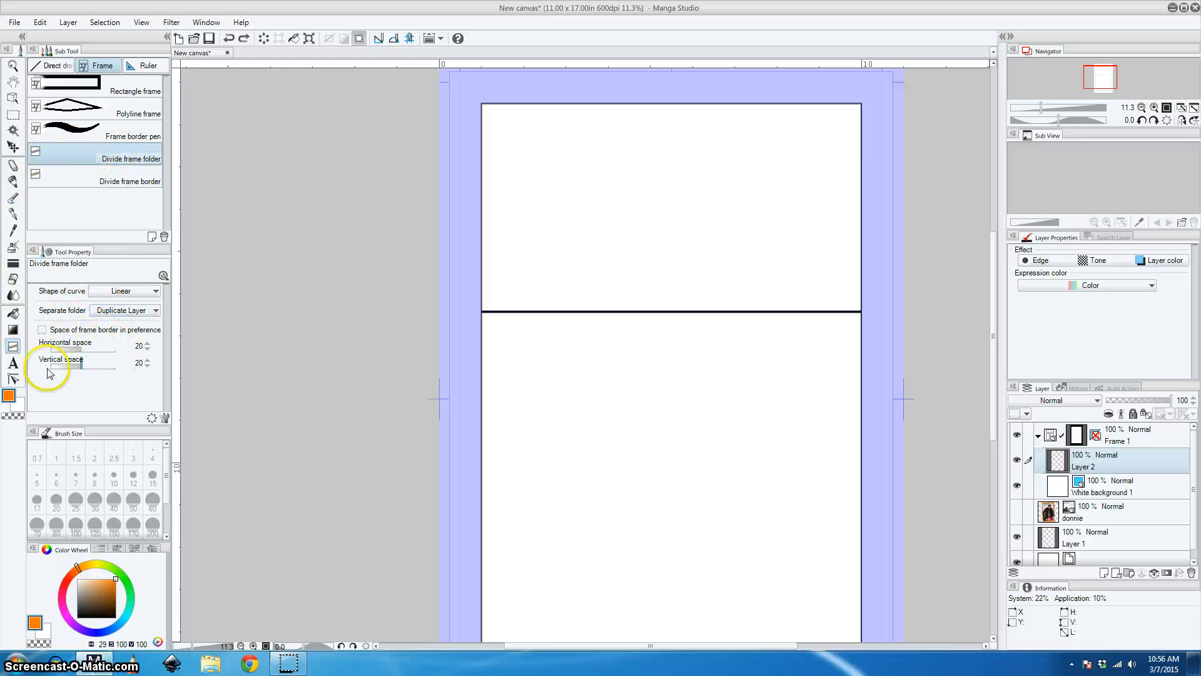
click(125, 291)
click(119, 303)
click(126, 310)
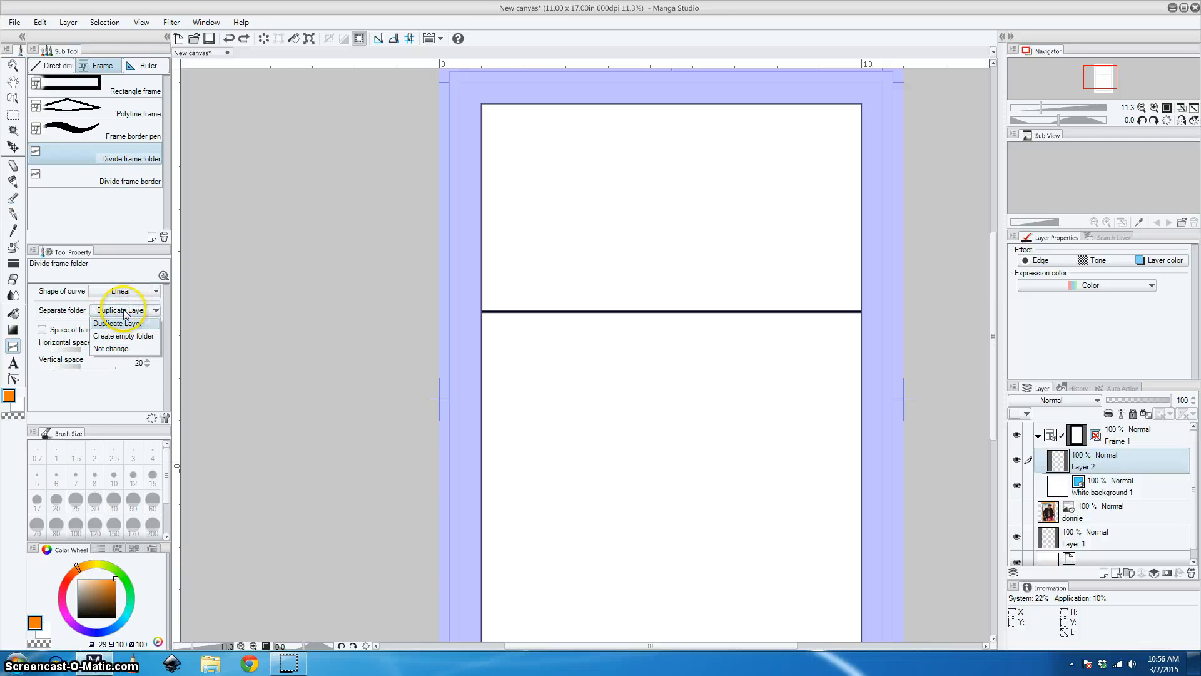
click(125, 311)
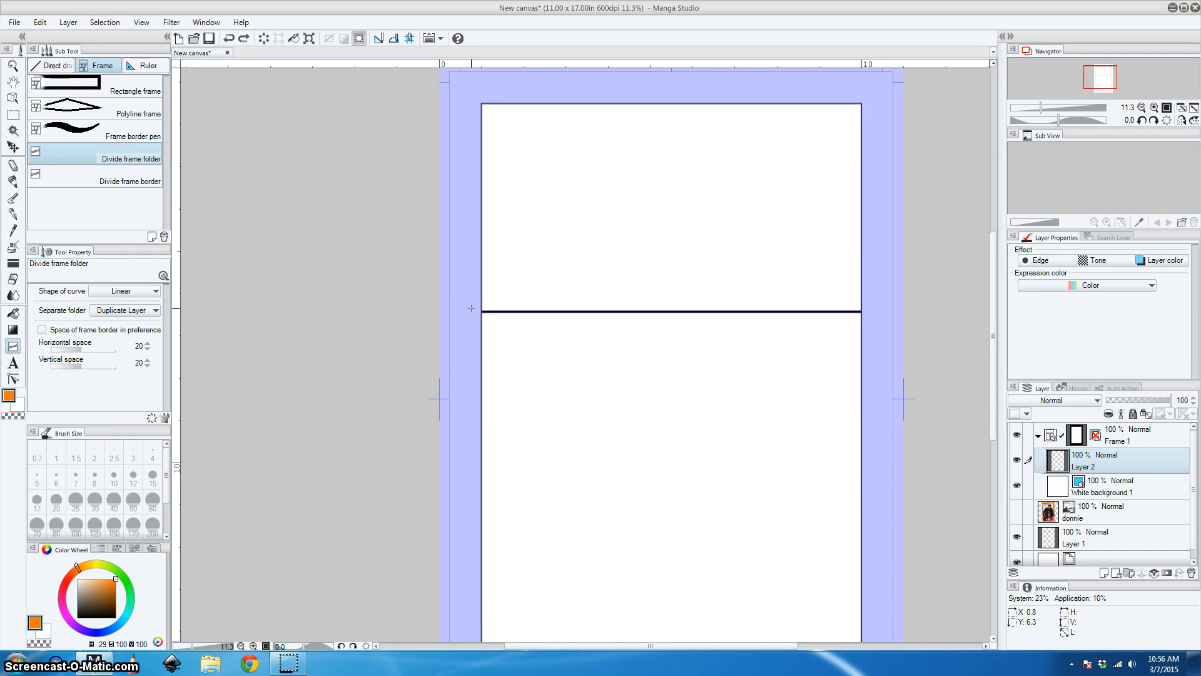
Undo the frame border division and the creation of the full-page rectangle frame.
key(ctrl+z)
key(ctrl+z)
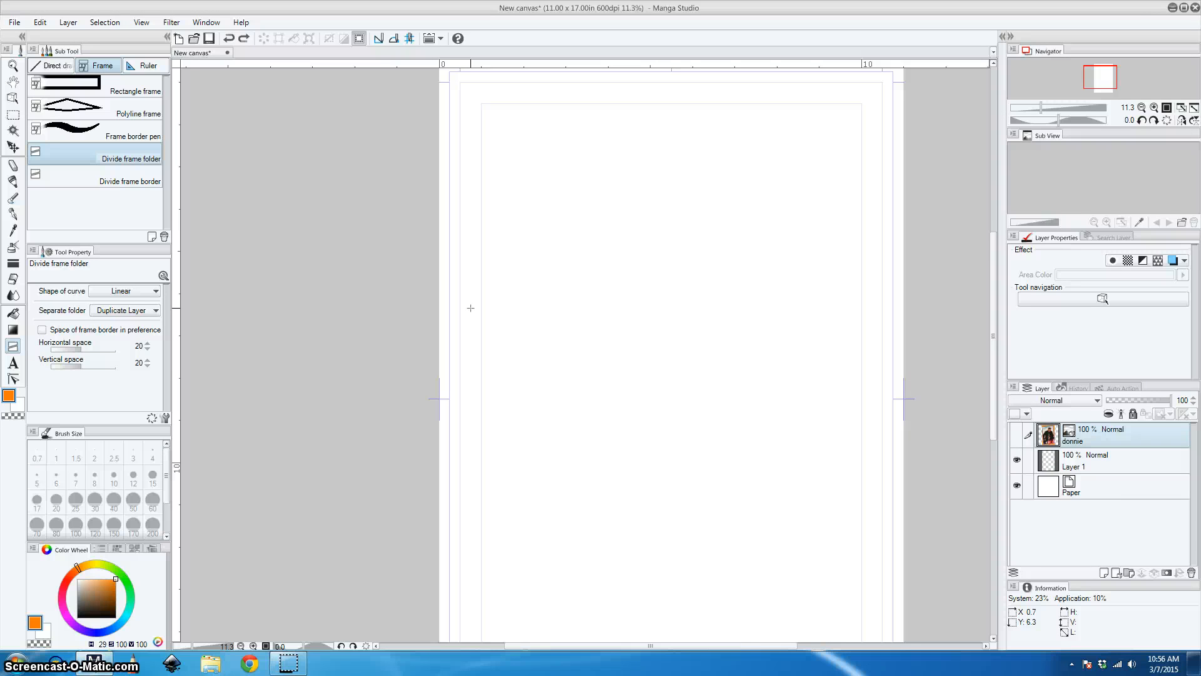
Draw an orange-bordered Rectangle frame in the upper-left part of the page, starting at the inner margin guides' corner.
click(140, 89)
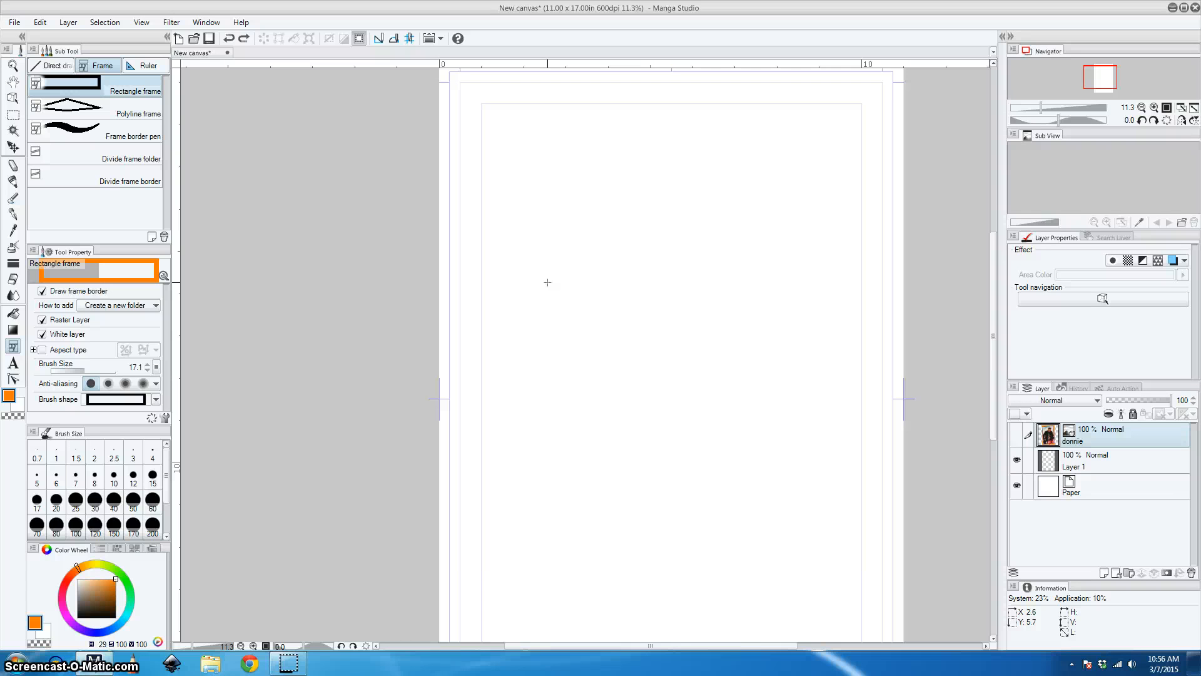
scroll(548, 291, down, 2)
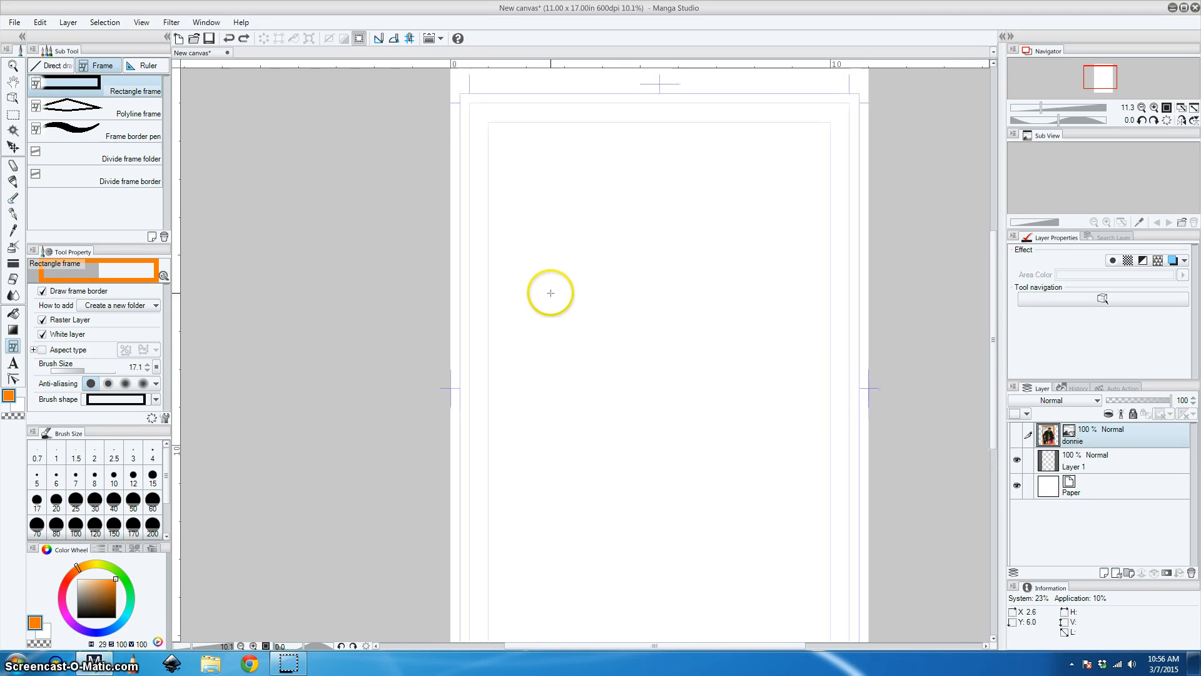
scroll(549, 294, up, 1)
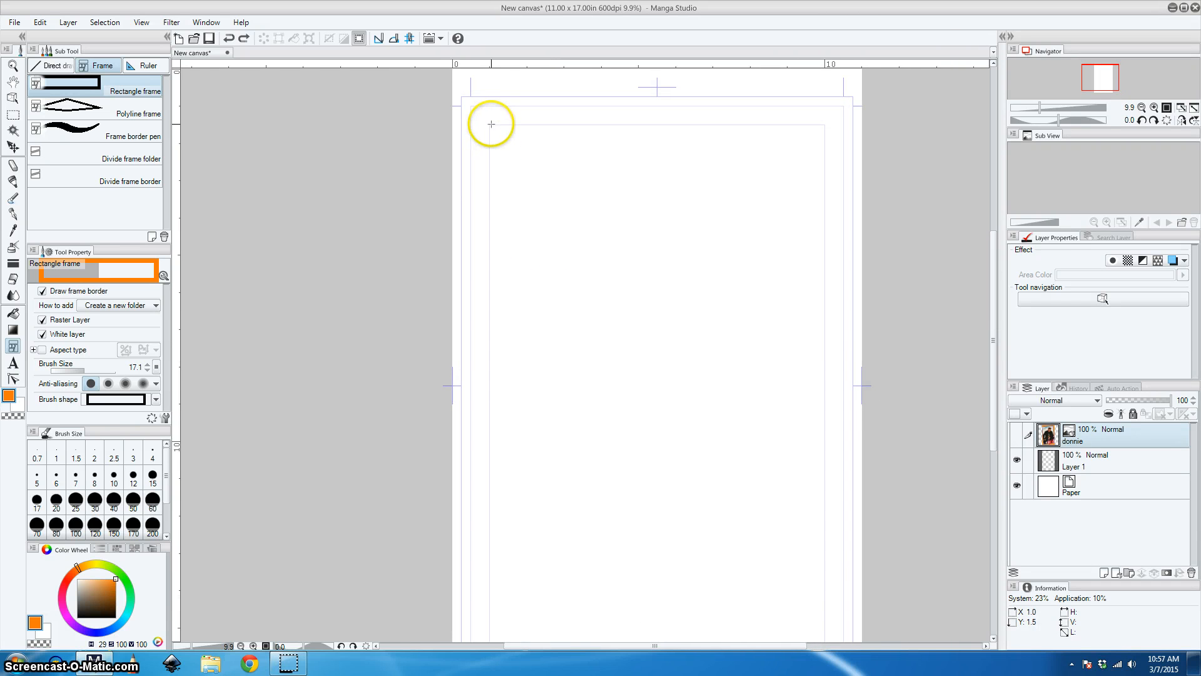
drag(499, 129, 709, 326)
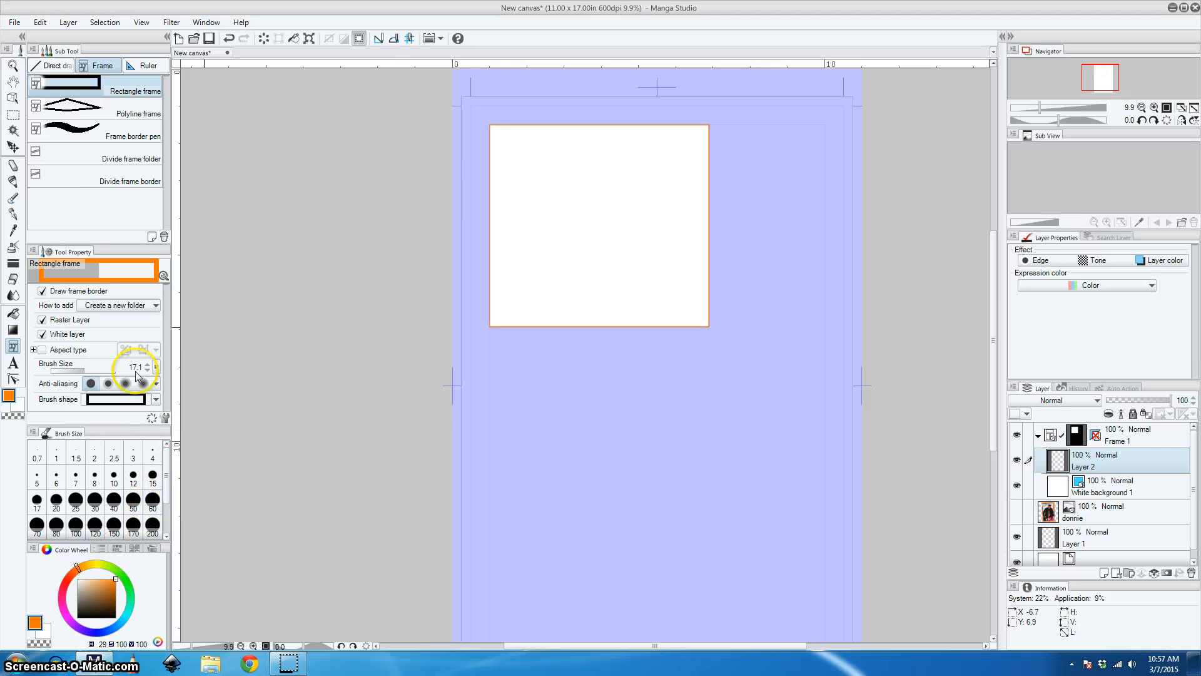
Change the drawing colour to black and draw a second rectangle frame overlapping the first frame's lower-right corner, ending at the right margin guide.
click(77, 617)
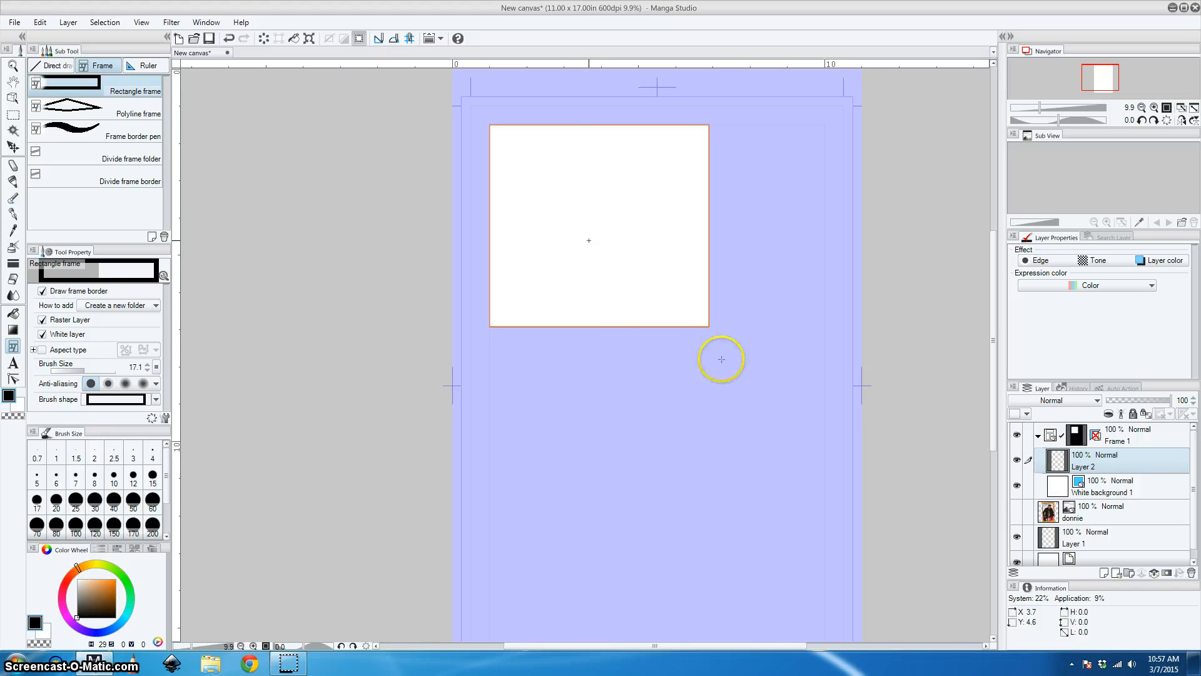
drag(787, 383, 819, 415)
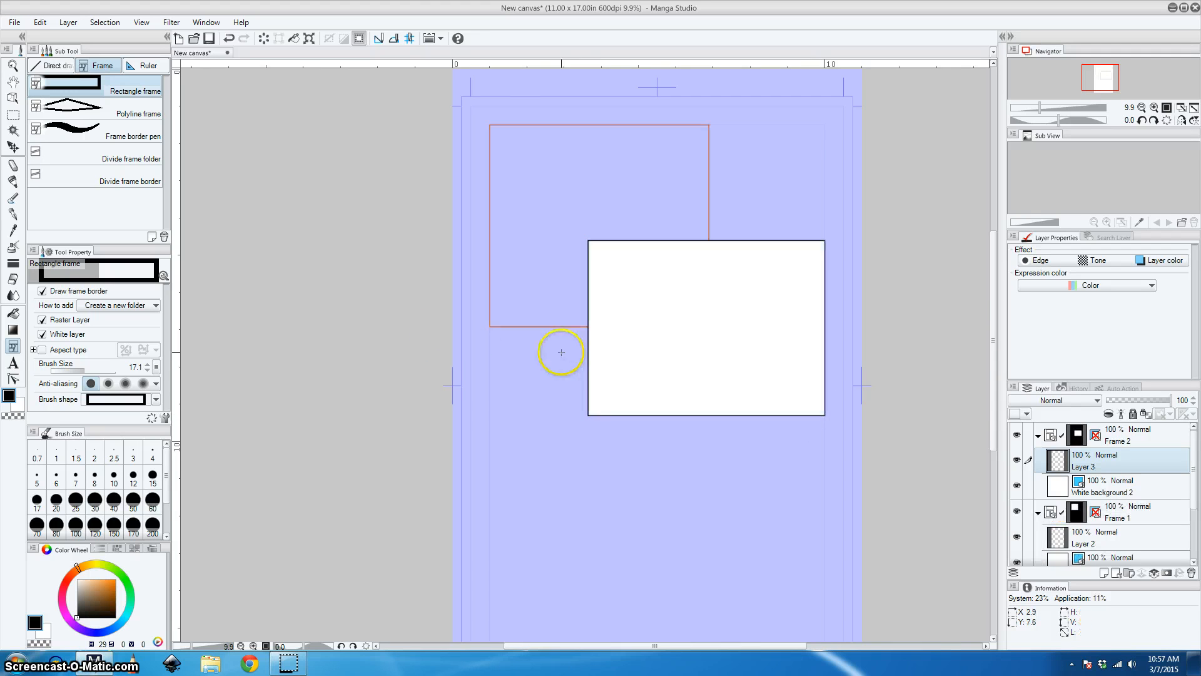
scroll(595, 347, down, 4)
scroll(597, 352, up, 2)
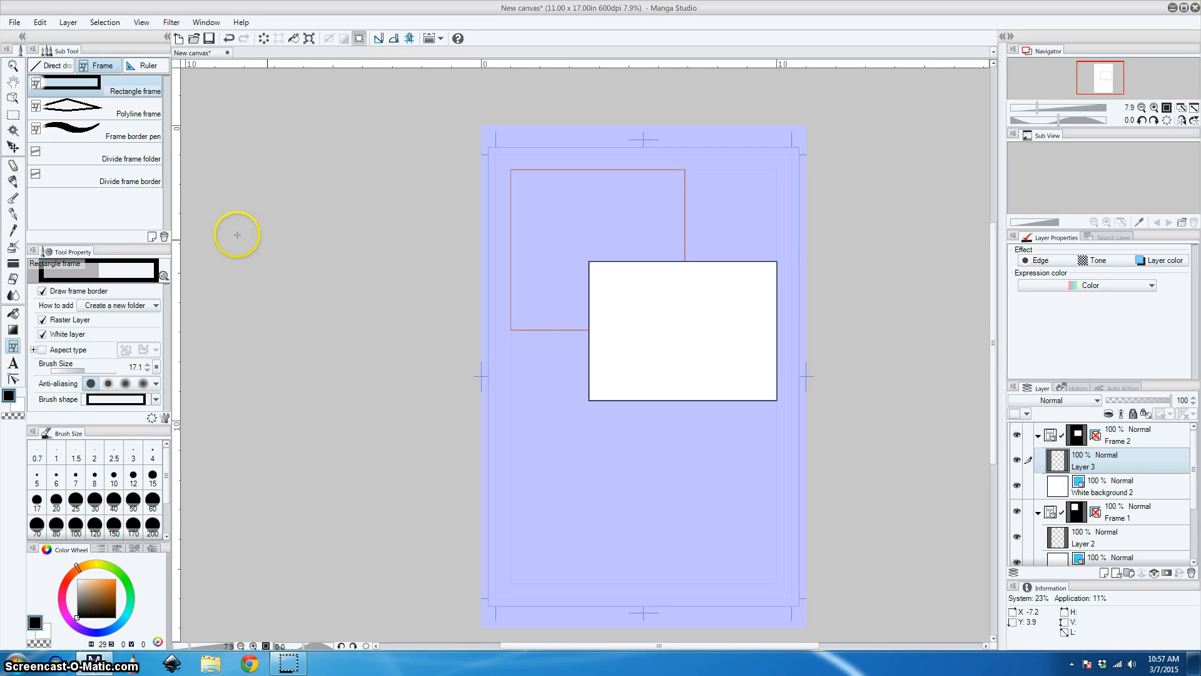
Review the Rectangle frame tool's How to add, Draw frame border and Brush shape options, keeping Create a new folder, border drawing and Pen.
click(123, 305)
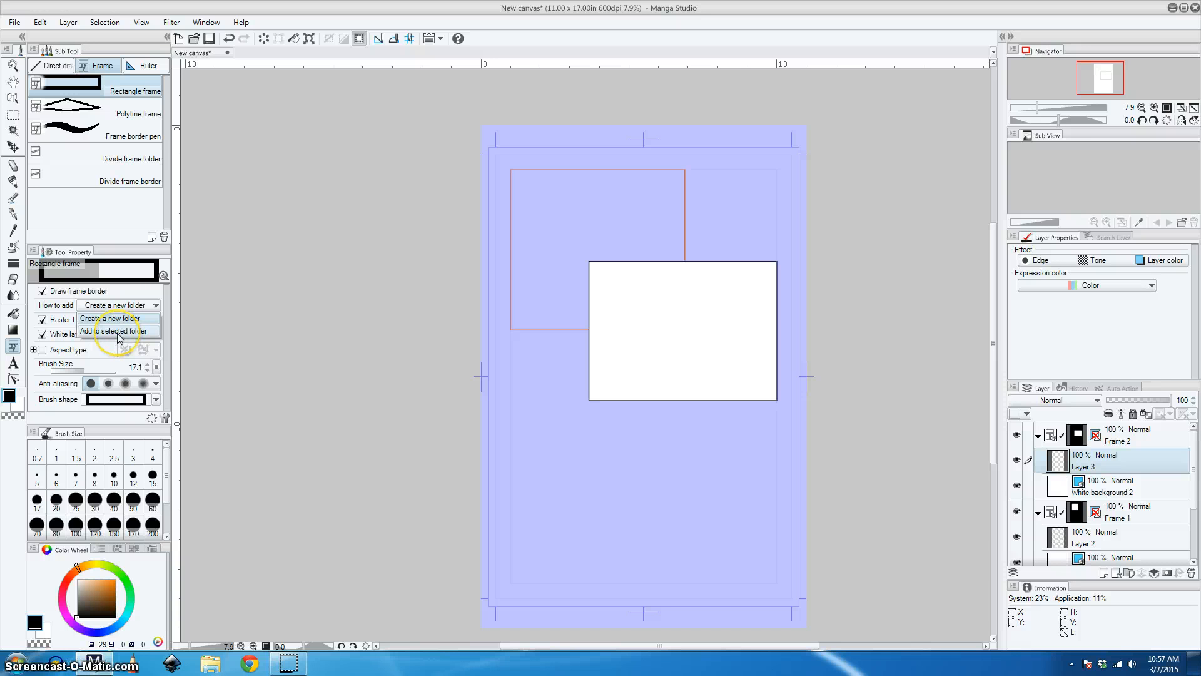
click(135, 289)
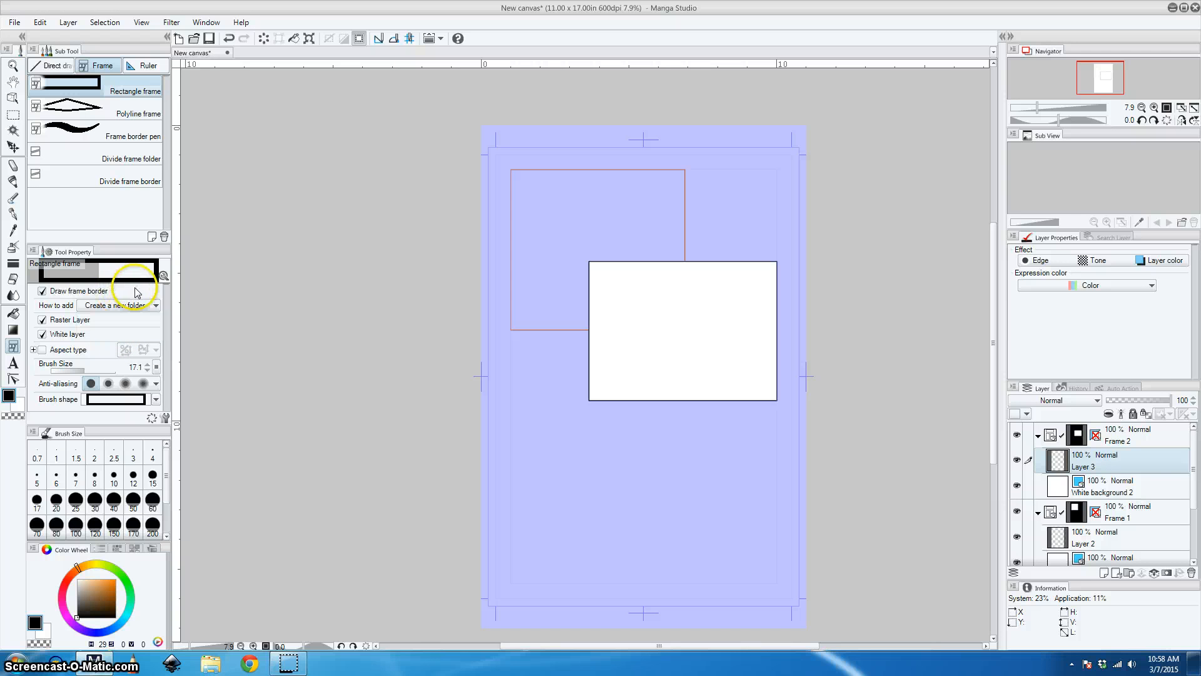
click(42, 292)
click(42, 291)
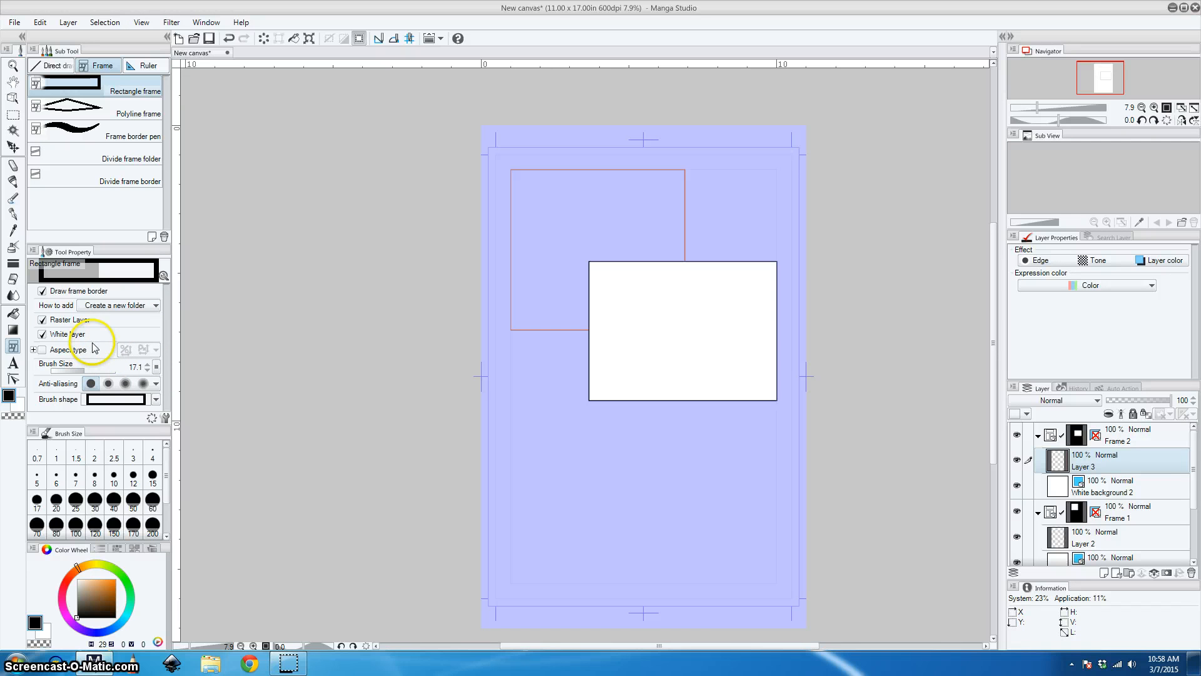
click(156, 400)
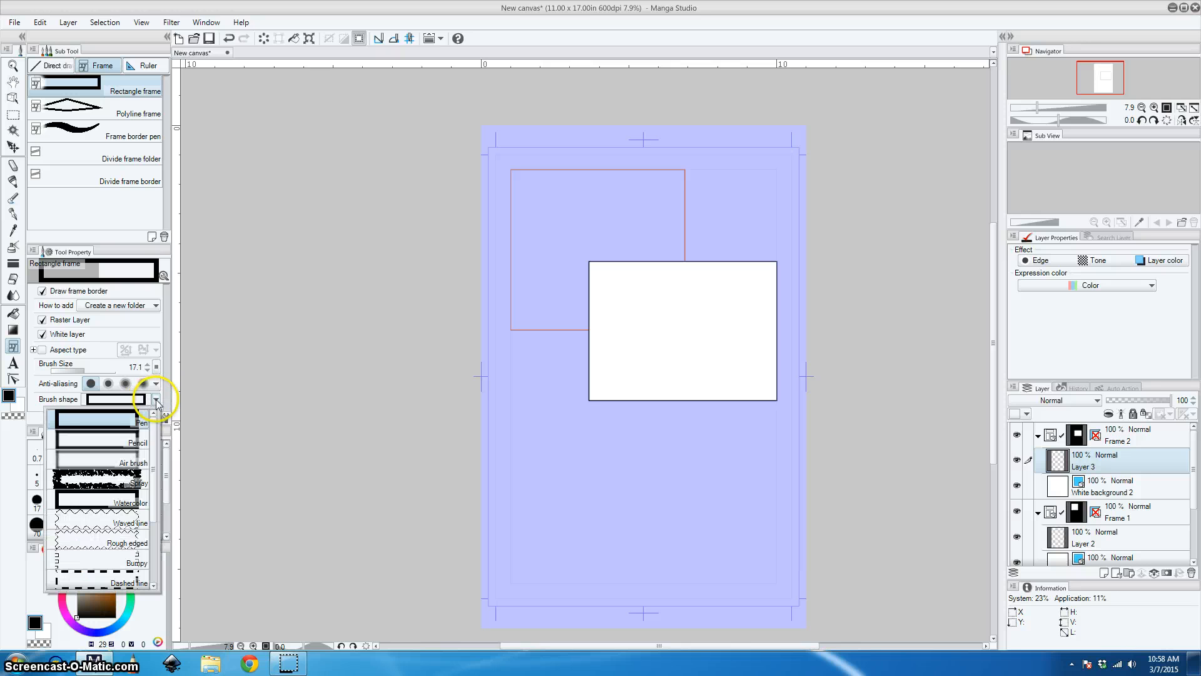
scroll(149, 441, down, 5)
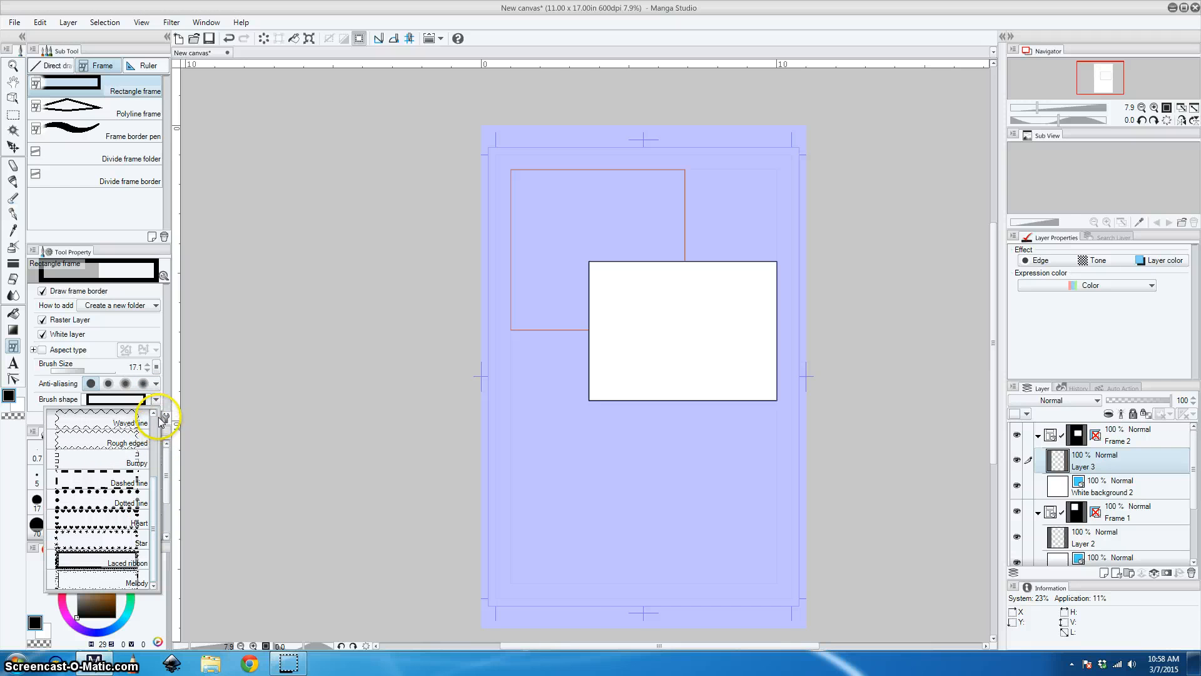
scroll(162, 419, up, 5)
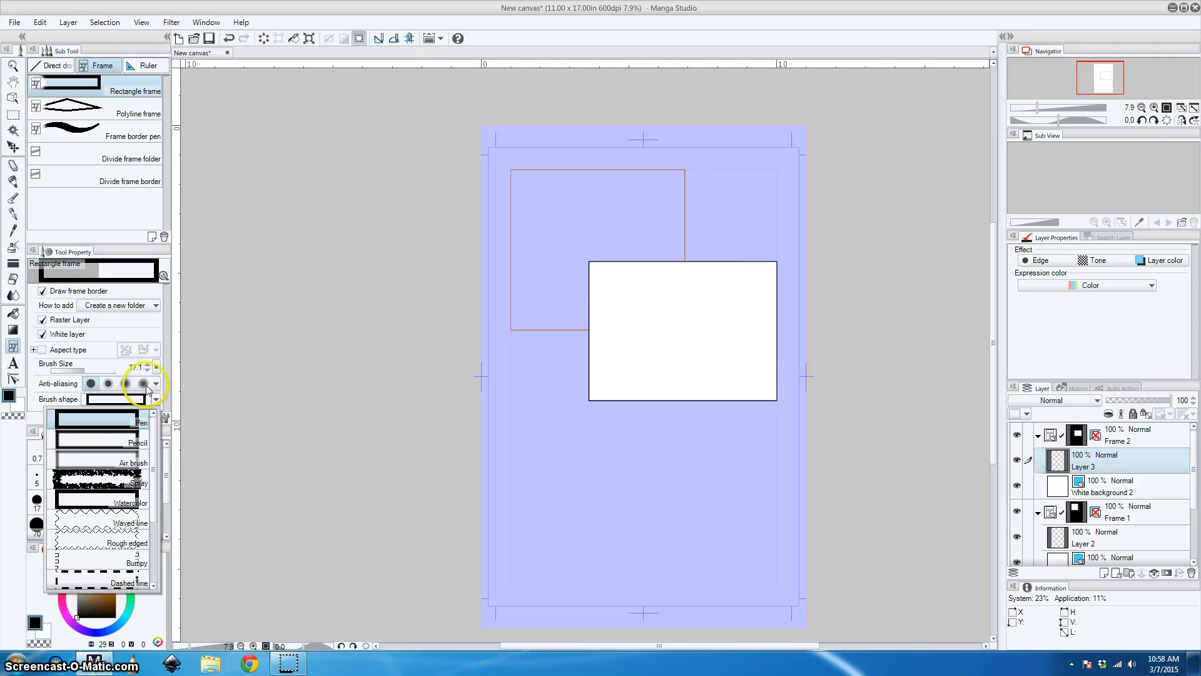
click(164, 380)
Undo the creation of both overlapping rectangle frames.
key(ctrl+z)
key(ctrl+z)
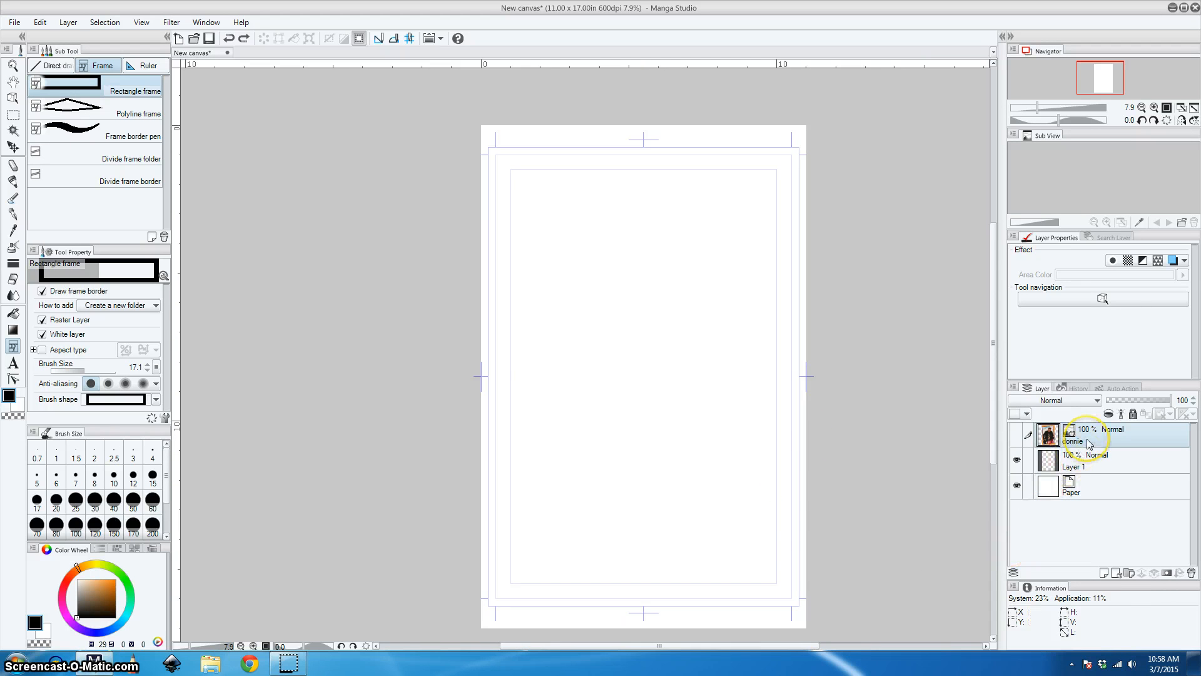
Show the donnie image layer, sample the purple of the poster's inner border as the drawing colour, and hide the layer again.
click(1017, 435)
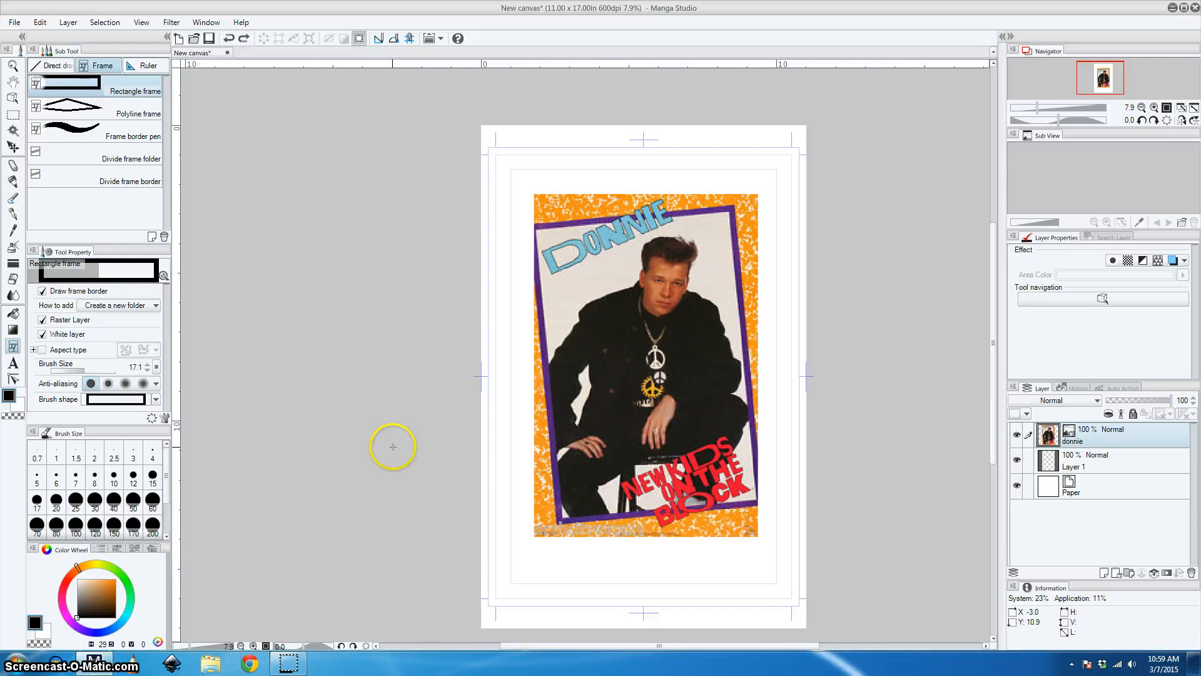
alt+click(543, 356)
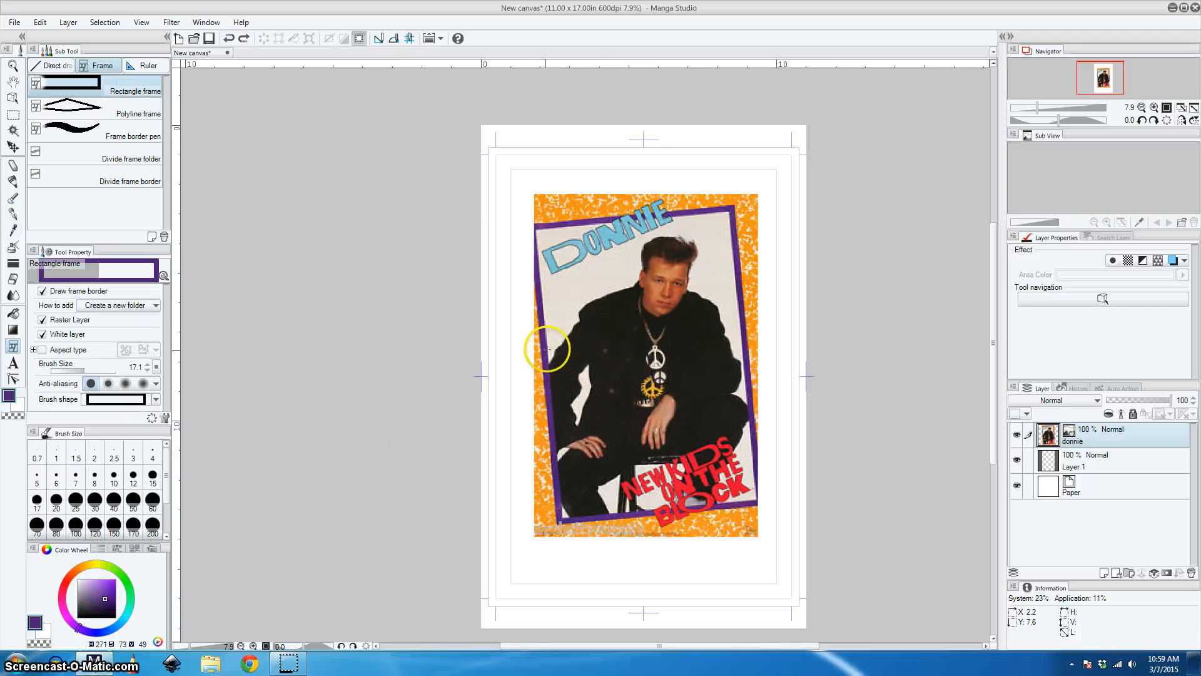
key(alt)
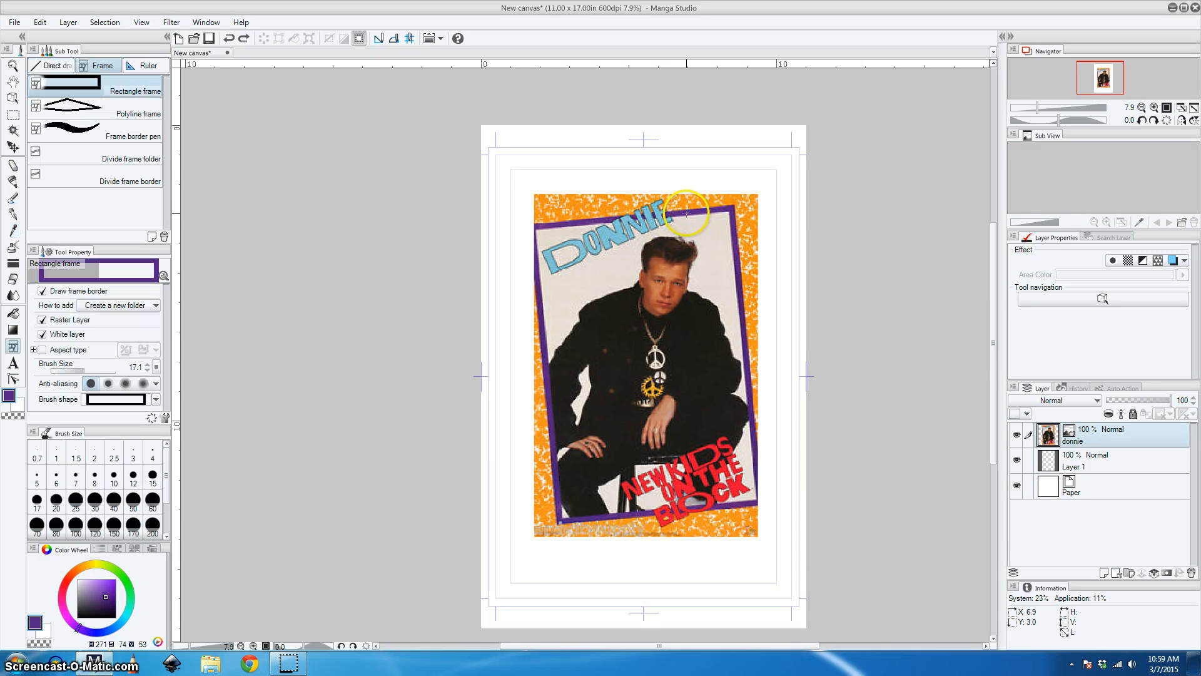
click(1016, 435)
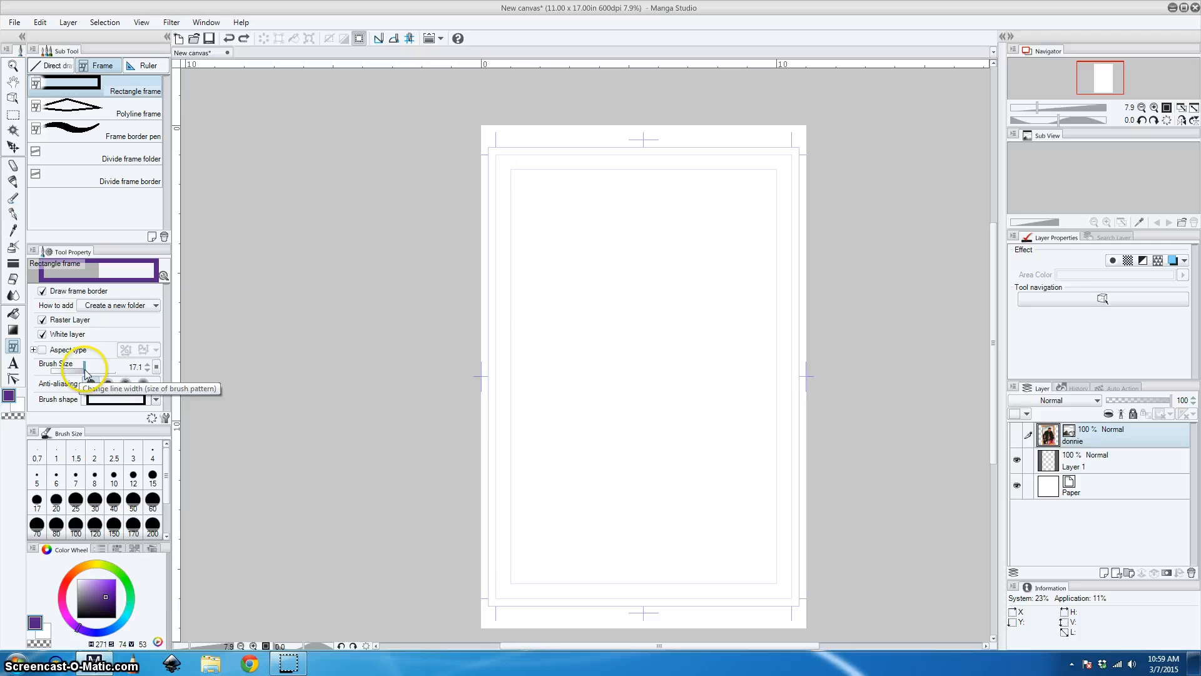
Set the frame's Brush Size to 213 and draw a purple-bordered rectangle frame along the page's inner margin guides.
drag(88, 373, 98, 375)
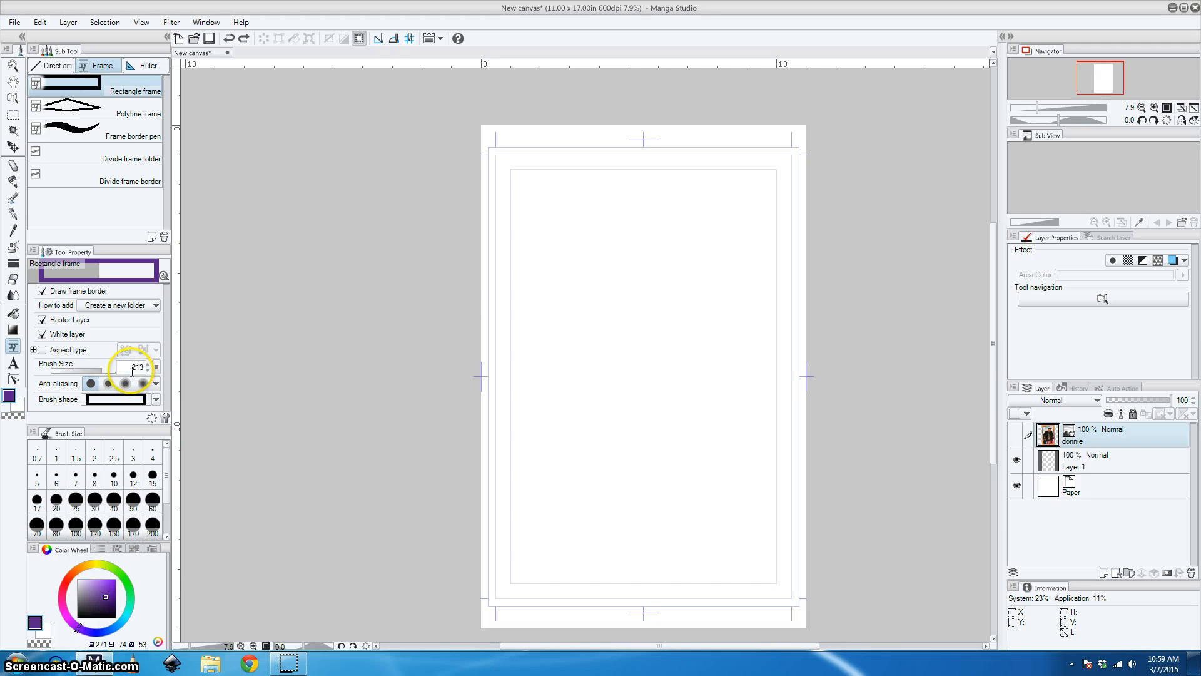
key(Return)
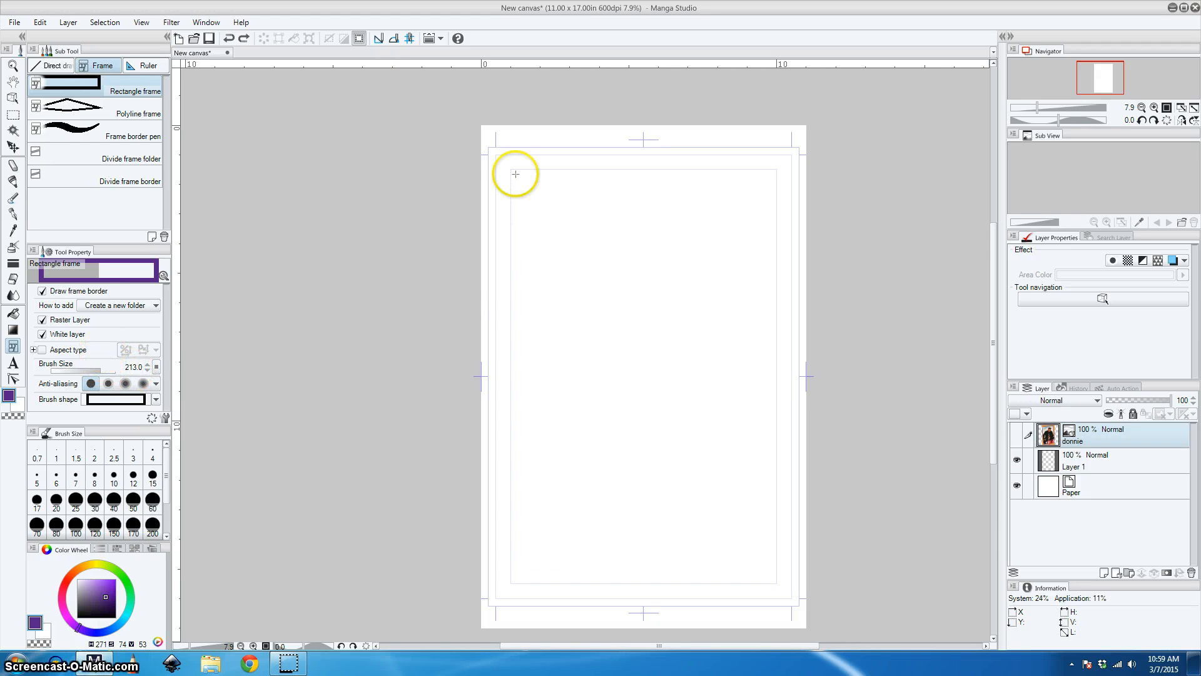
drag(511, 170, 664, 419)
drag(714, 500, 774, 584)
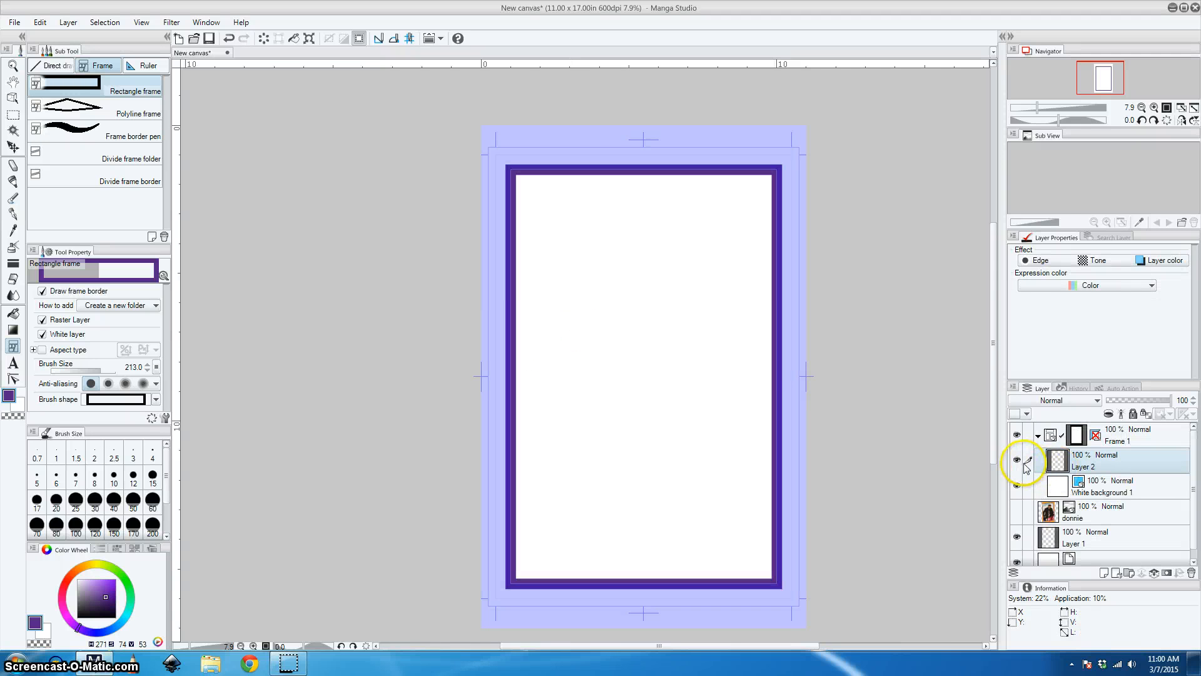
Make the donnie layer visible and move it into the Frame 1 folder, directly above Layer 2.
click(1109, 441)
click(1042, 441)
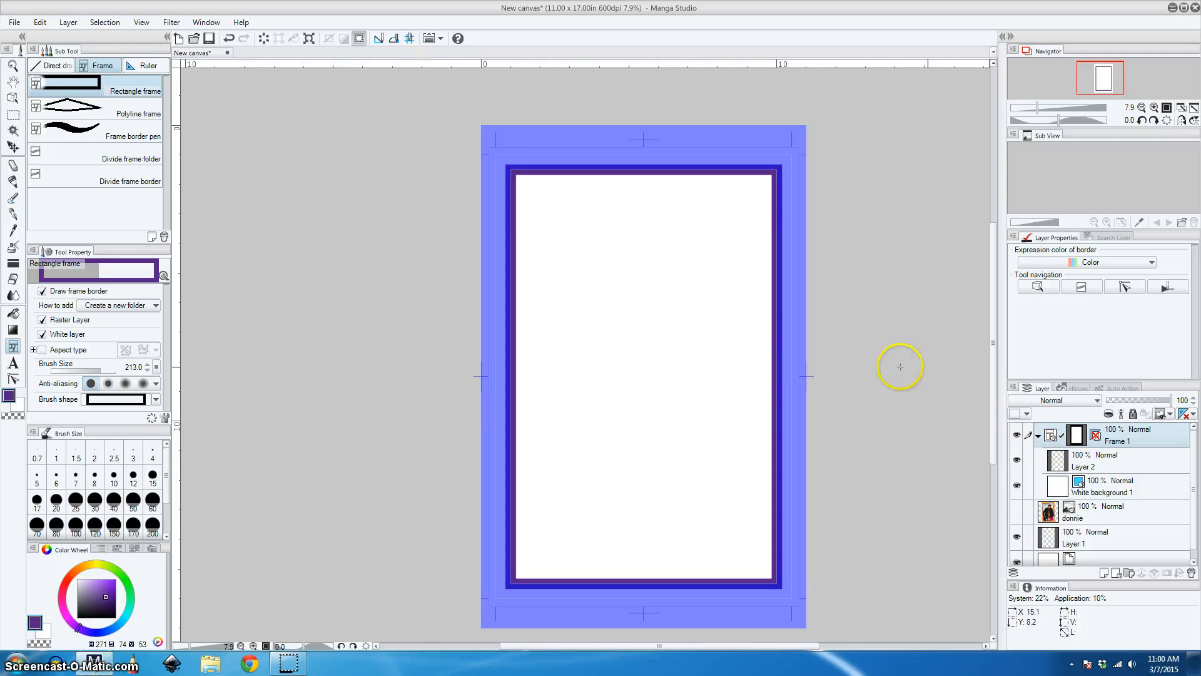
click(1098, 521)
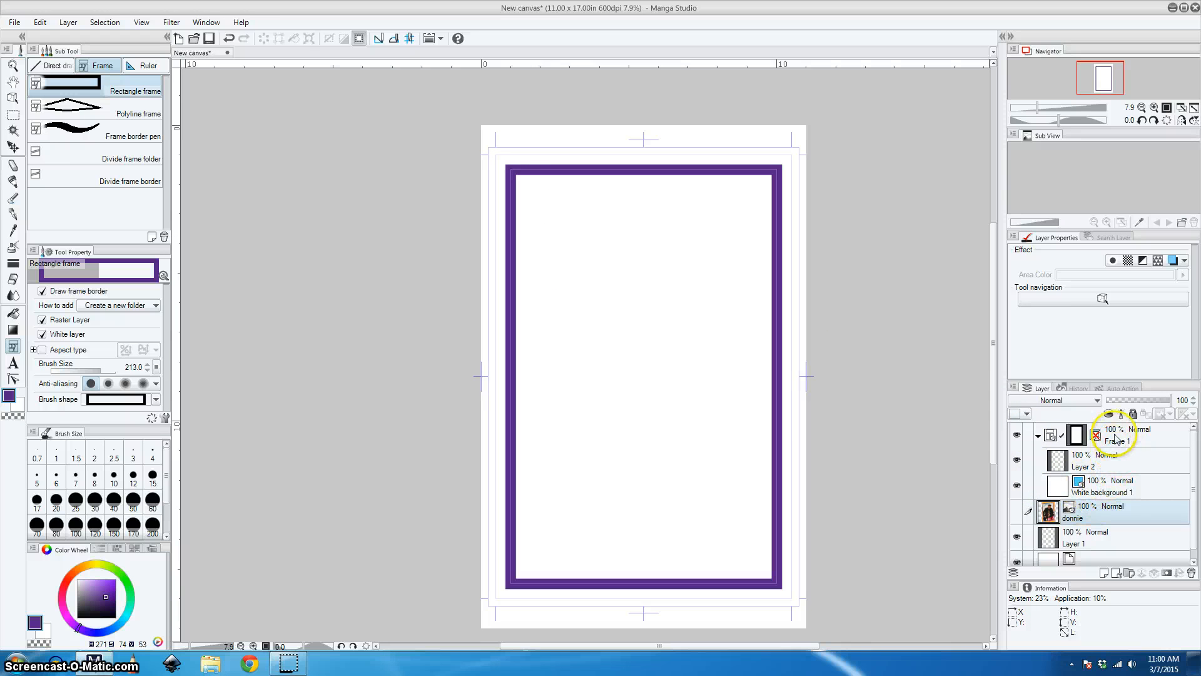
click(1118, 441)
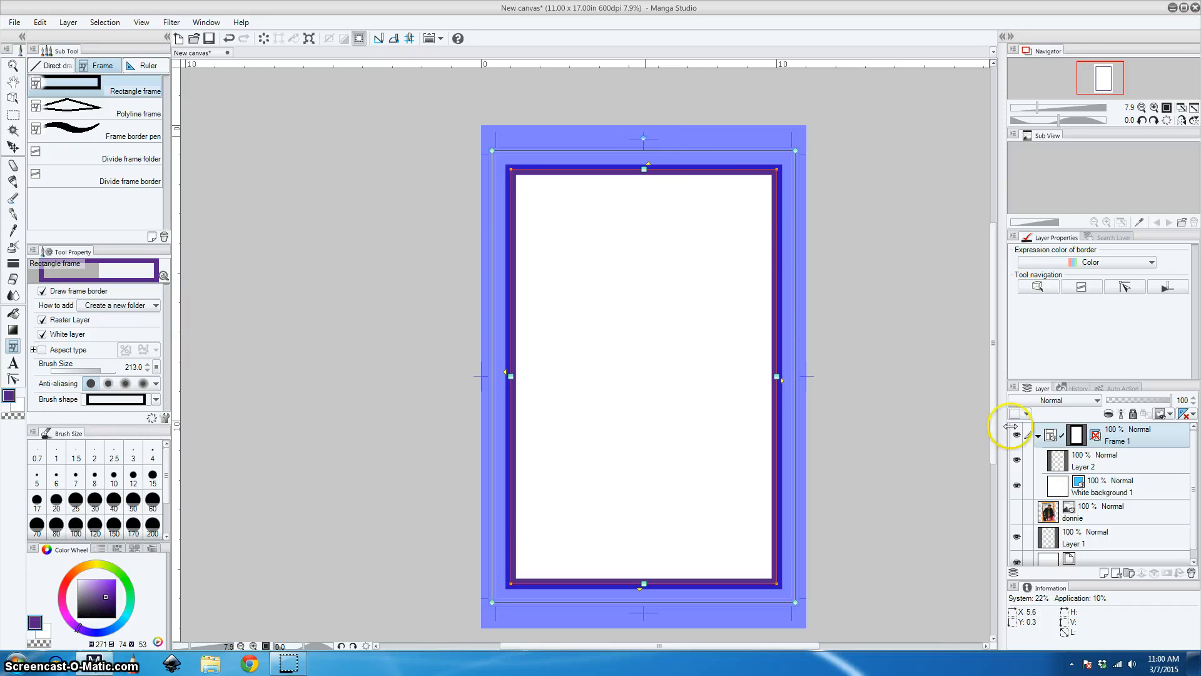
click(1017, 510)
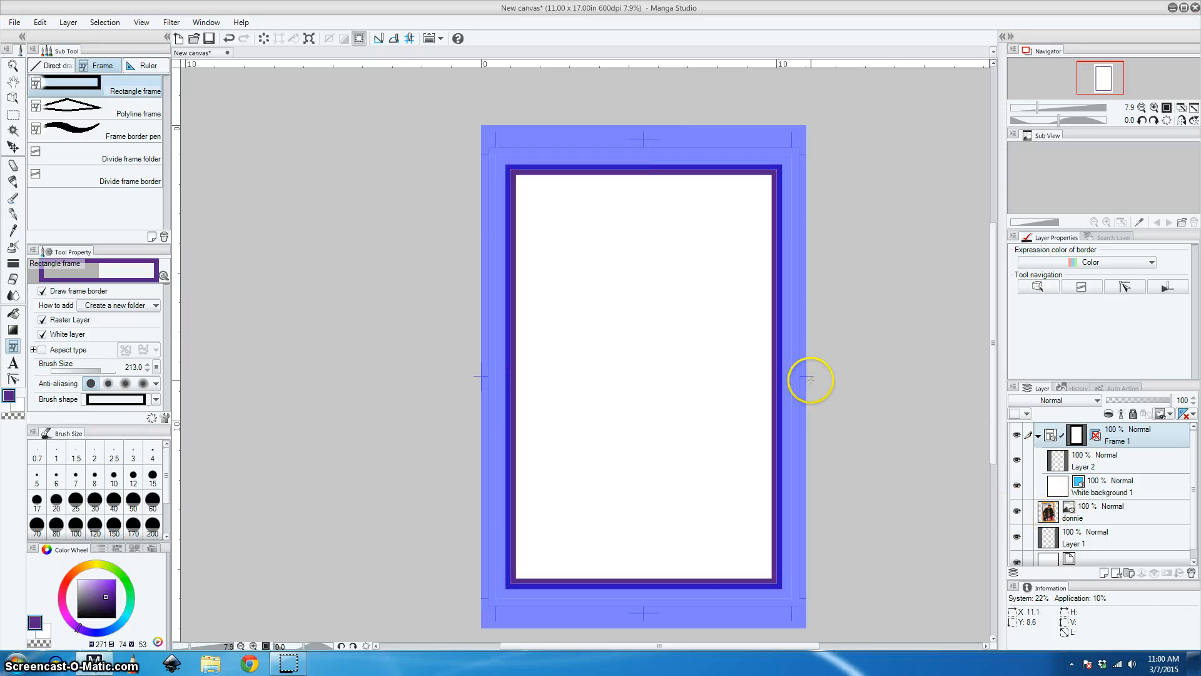
mouse_move(1122, 508)
mouse_down()
mouse_move(1126, 411)
mouse_move(1120, 454)
mouse_up()
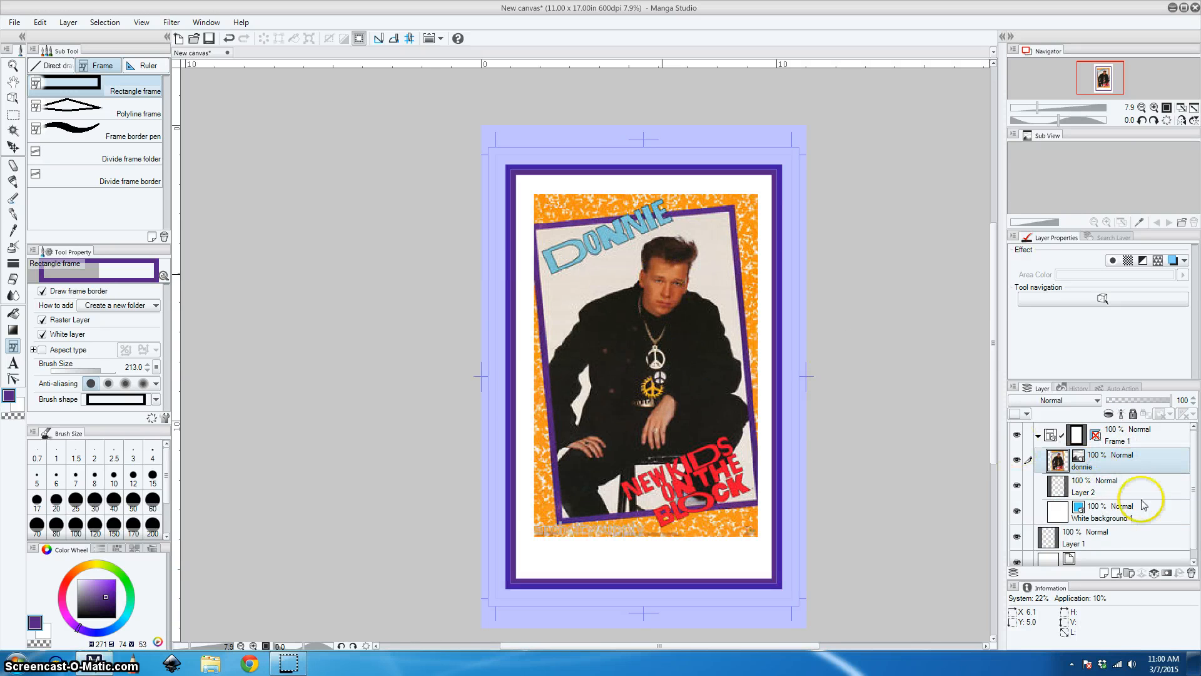
Select Frame 1 and rotate its border slightly counterclockwise to follow the slant of the poster's inner border.
click(1116, 445)
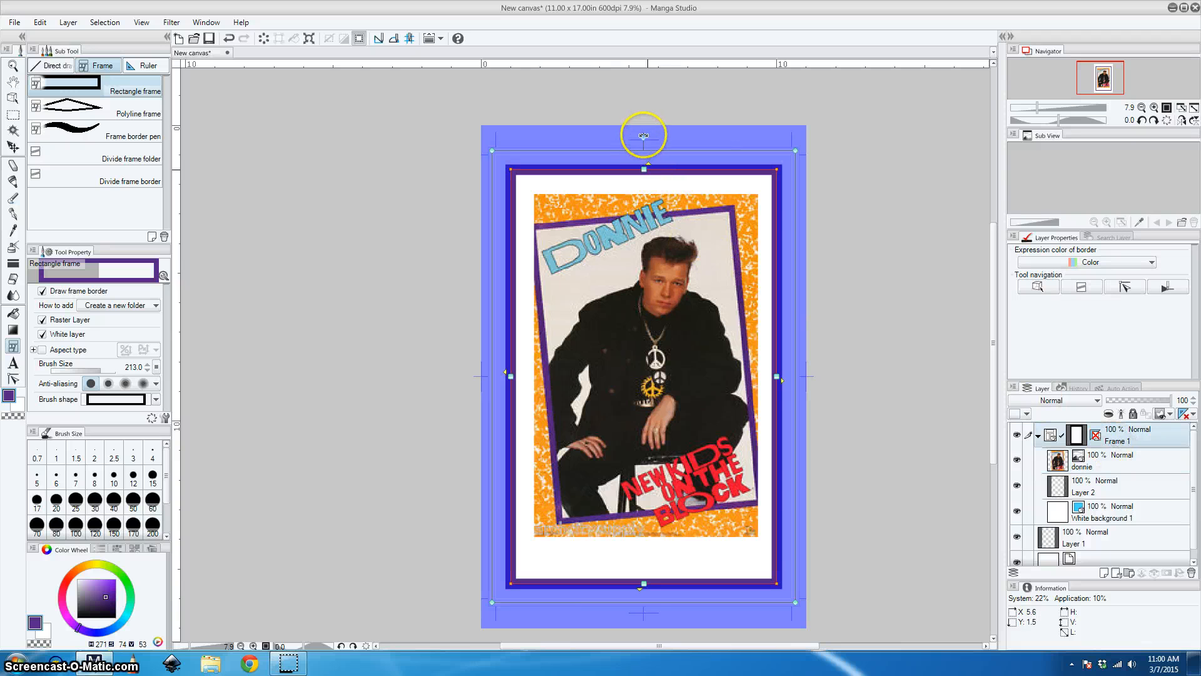
mouse_move(633, 134)
mouse_down()
mouse_move(611, 135)
mouse_move(623, 137)
mouse_up()
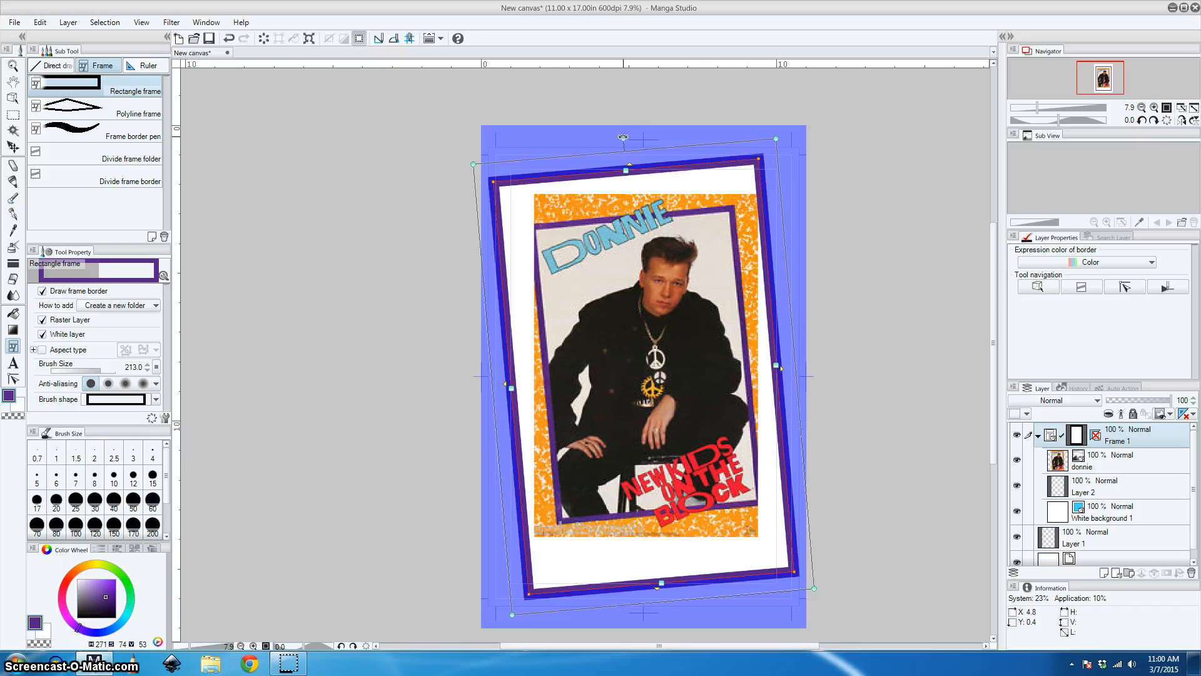
click(764, 327)
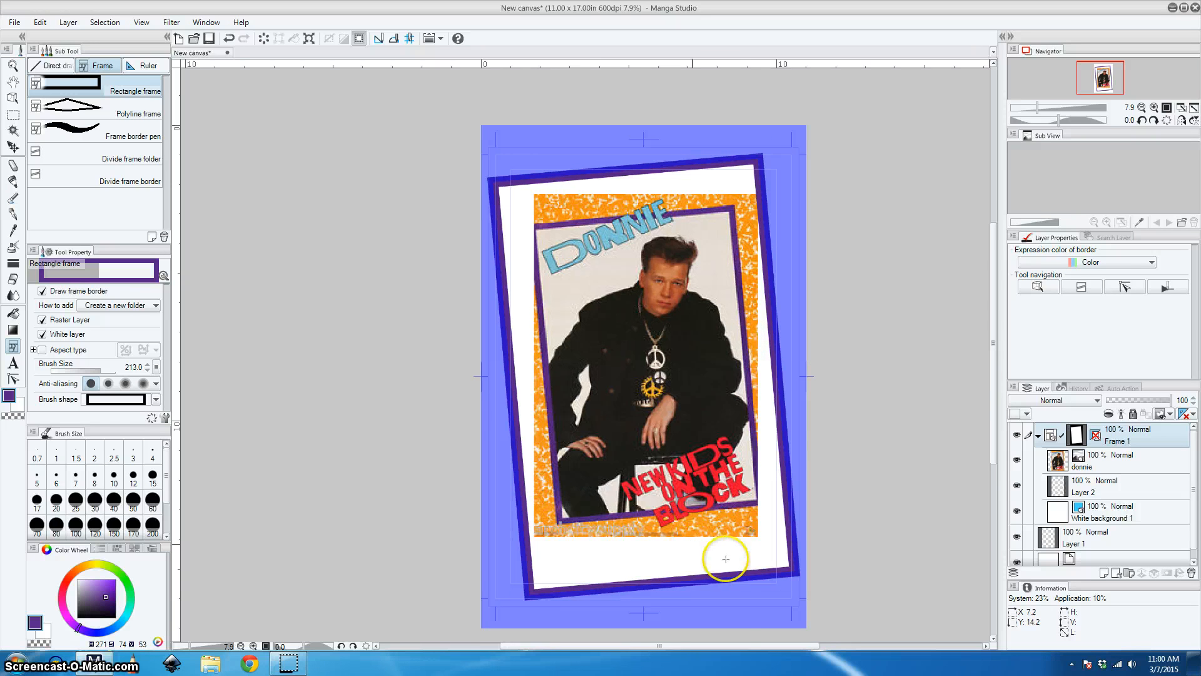
Enlarge the tilted frame slightly outward at its upper-left and lower-right corners.
click(508, 201)
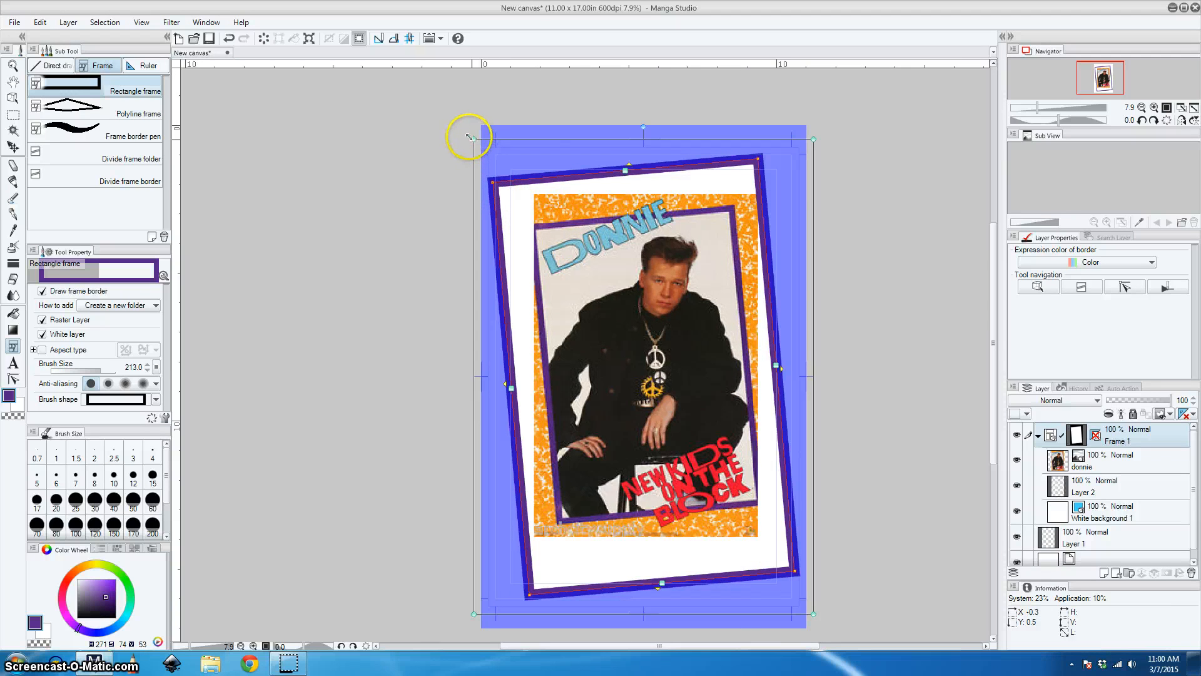
drag(468, 137, 460, 127)
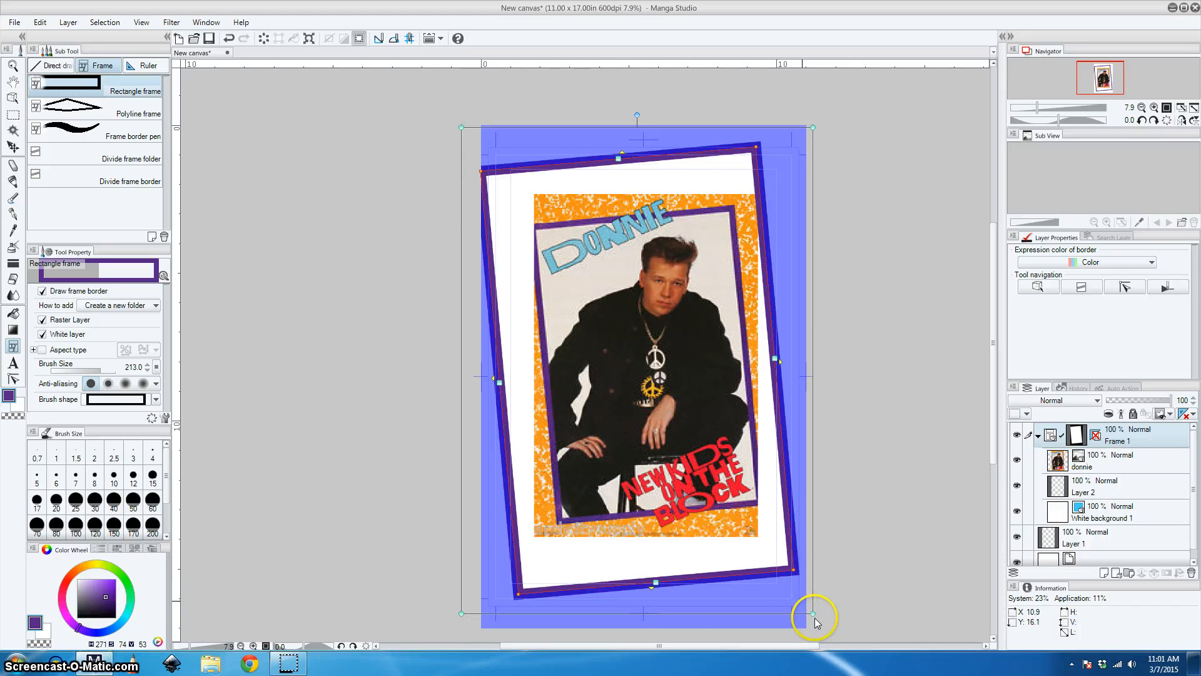
drag(813, 612, 824, 620)
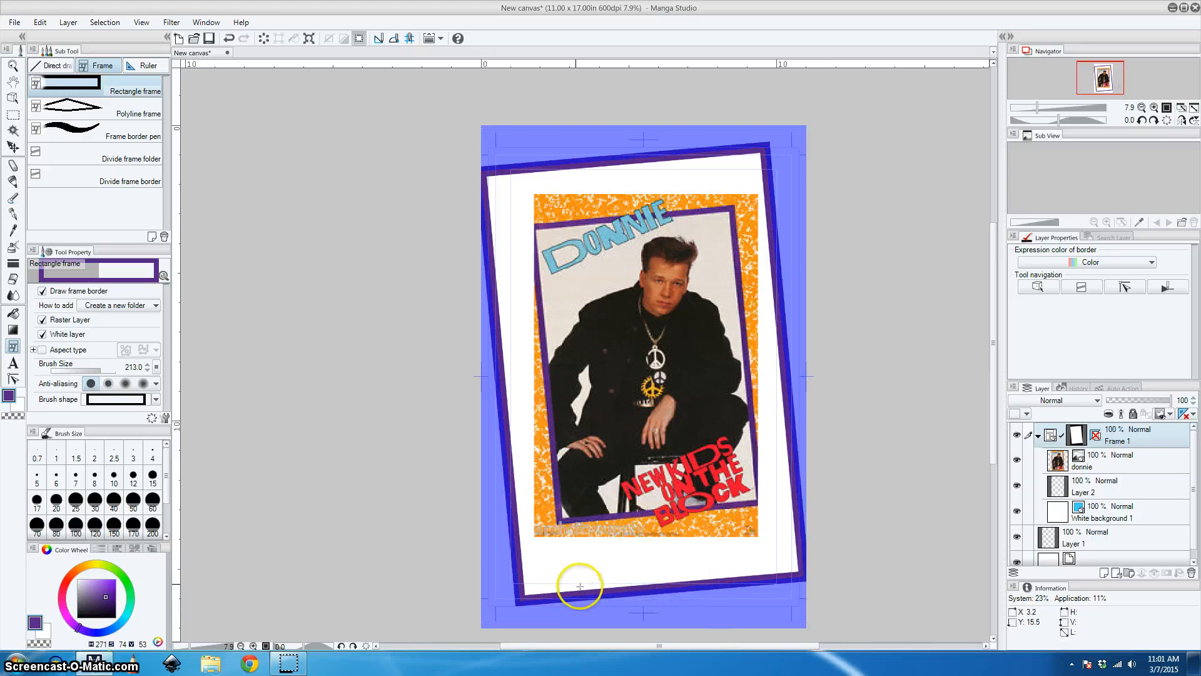
key(ctrl)
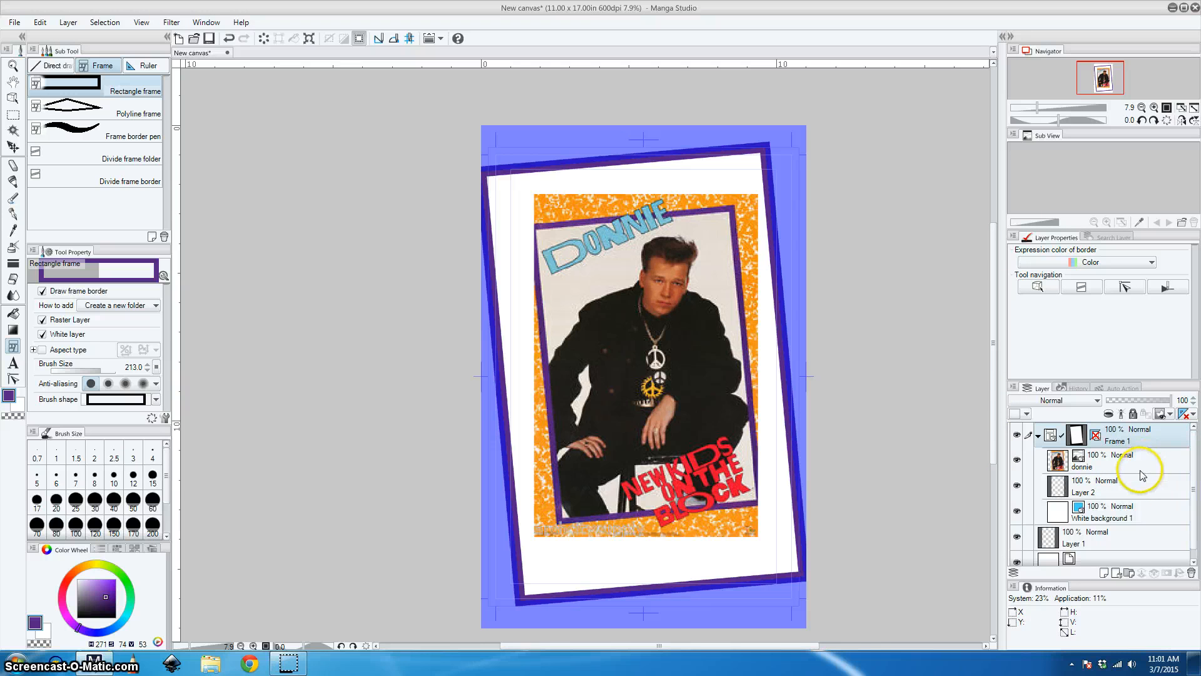
Add the Camouflage pattern material as a page background above Layer 1, beneath the collapsed Frame 1 folder.
click(1005, 37)
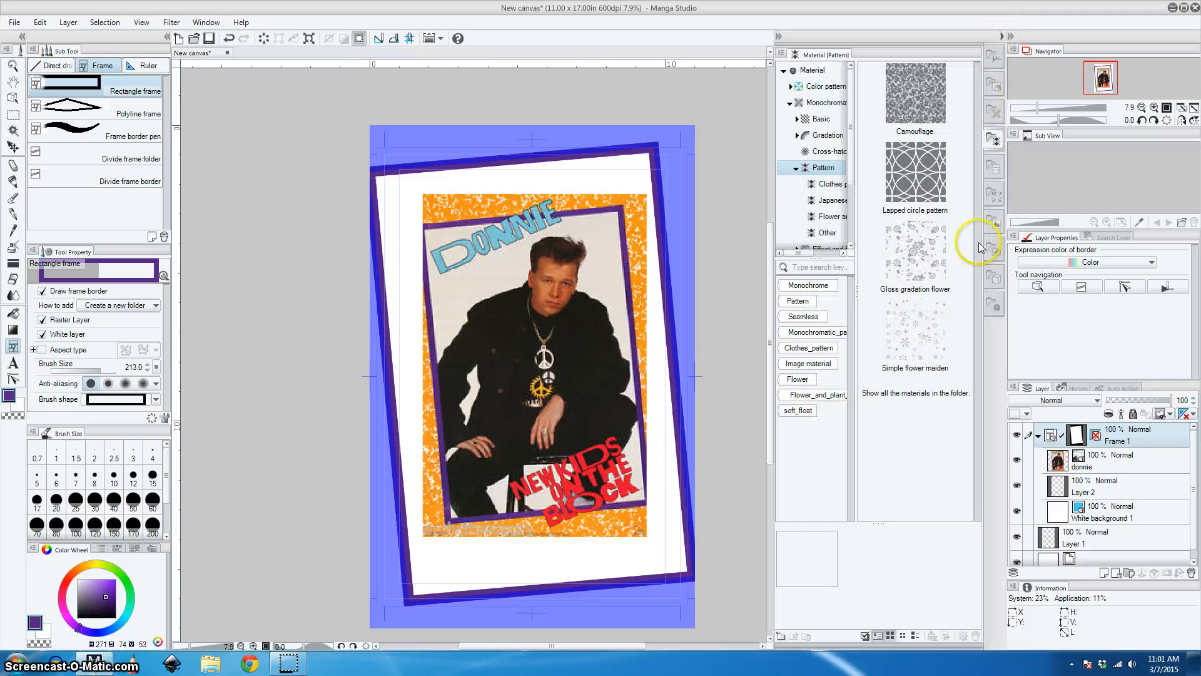
click(917, 93)
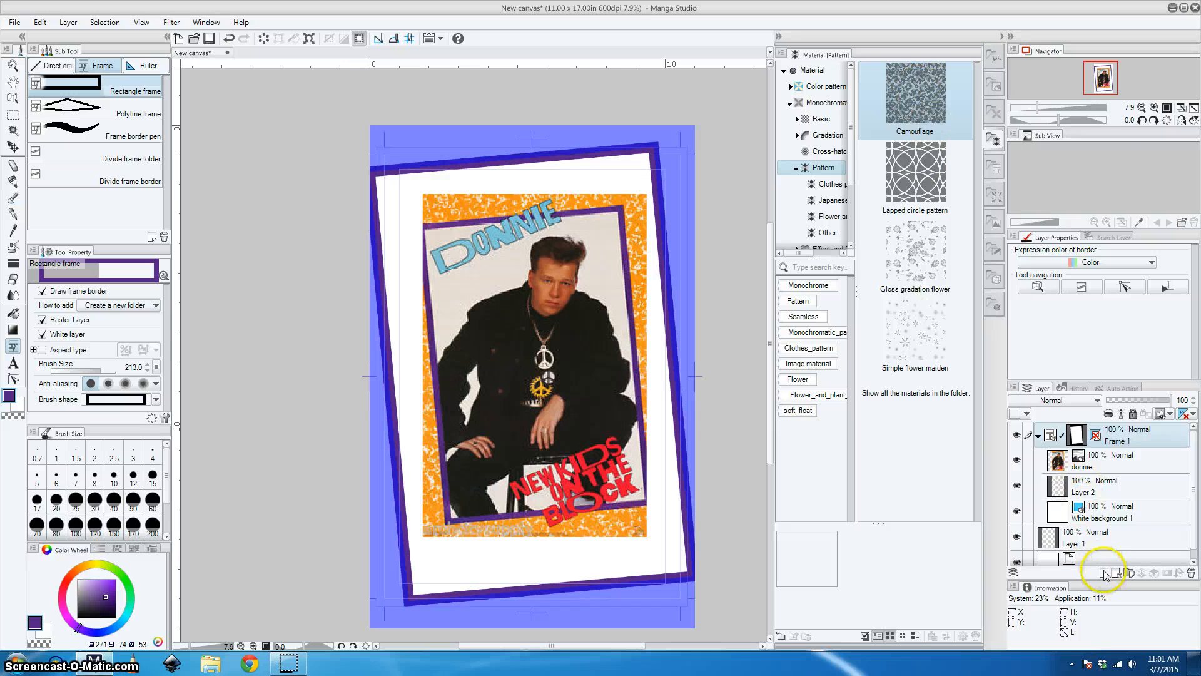
click(1079, 540)
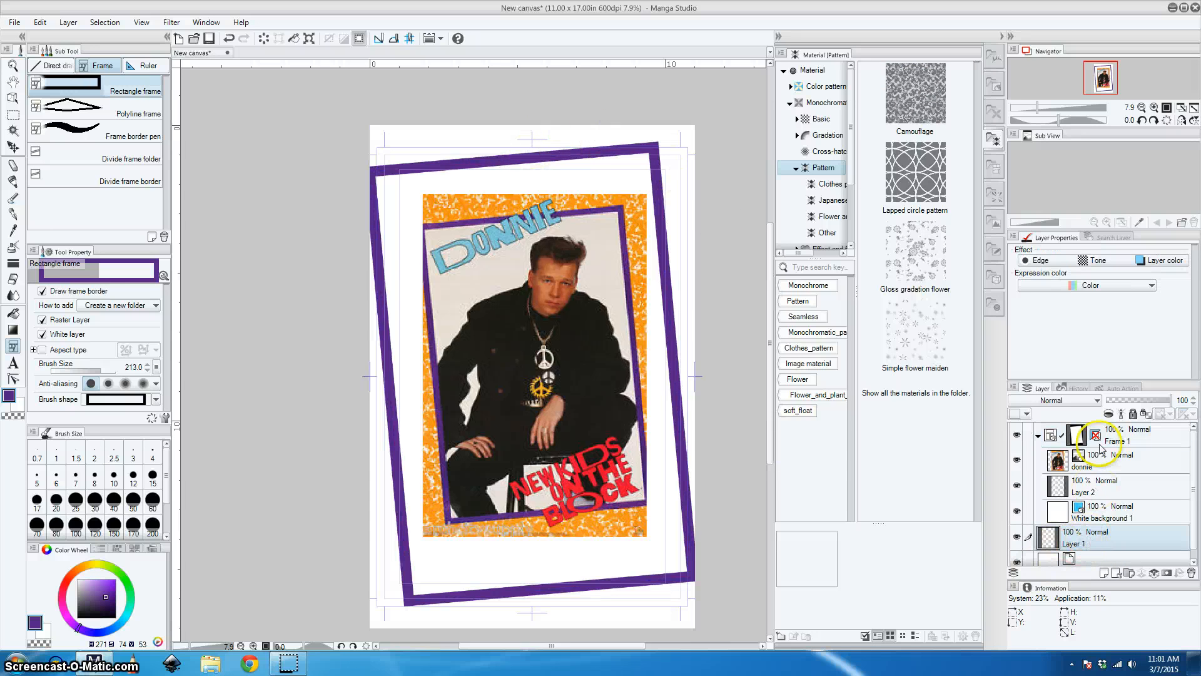
click(1037, 436)
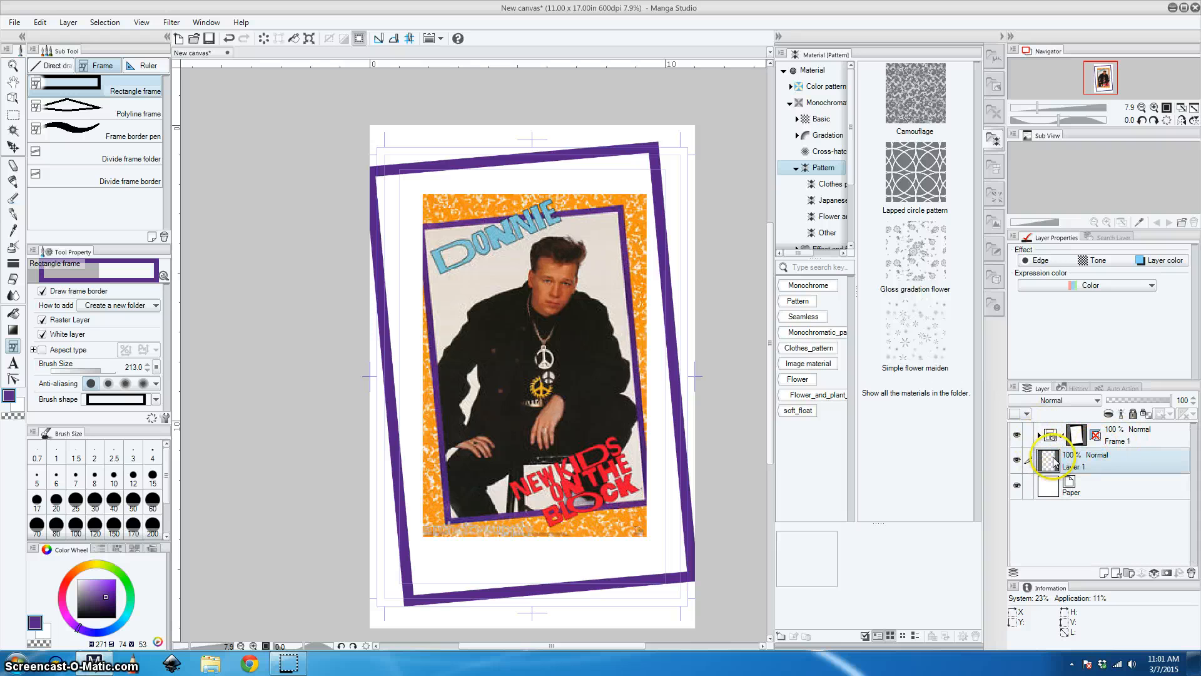
drag(920, 106, 681, 160)
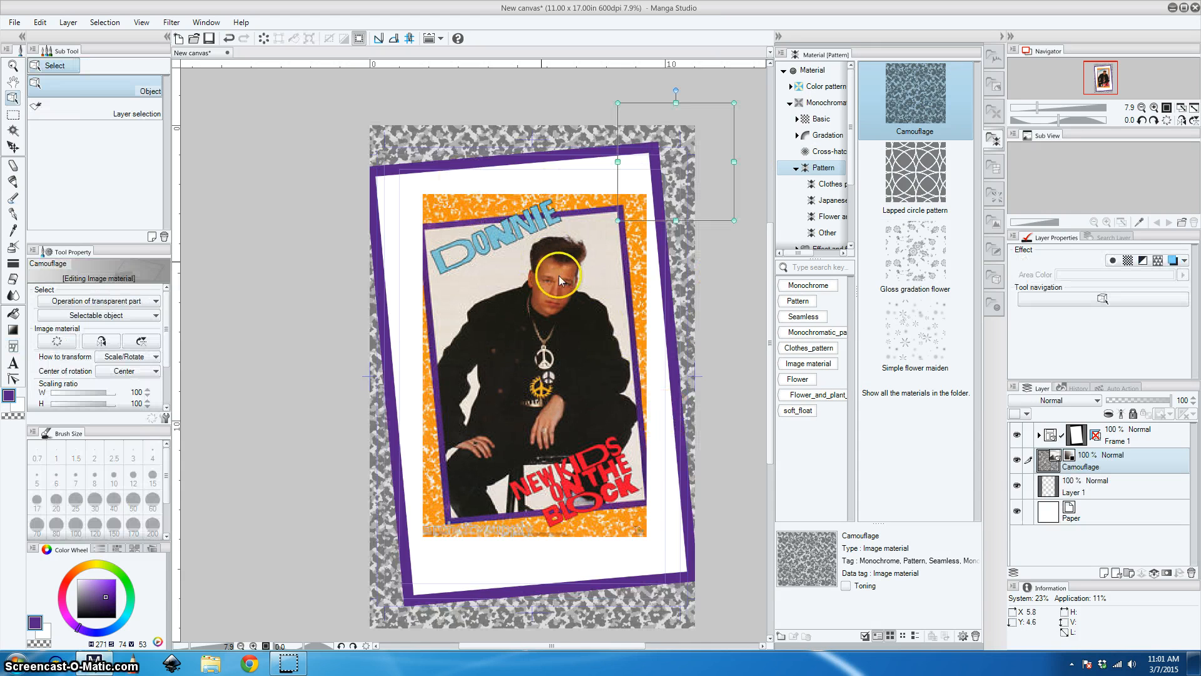
Set the Camouflage layer's expression color to monochrome and apply orange sampled from the poster's border as its layer color.
click(1144, 262)
click(1175, 266)
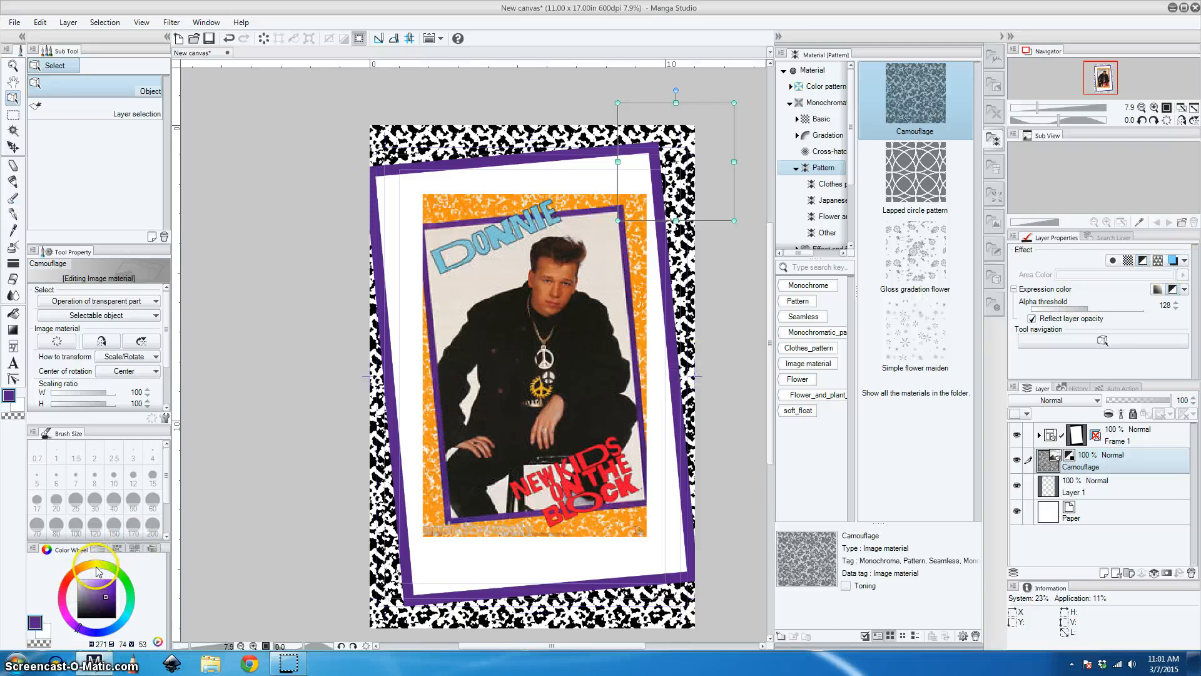
drag(92, 571, 89, 567)
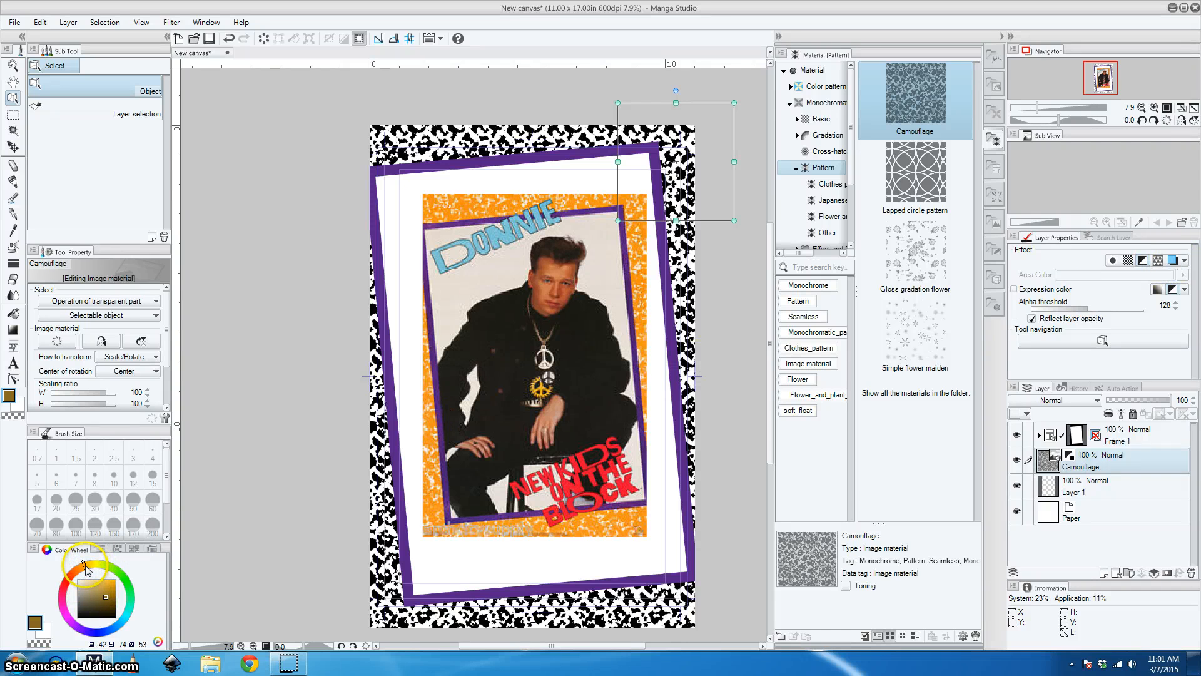
key(i)
click(659, 252)
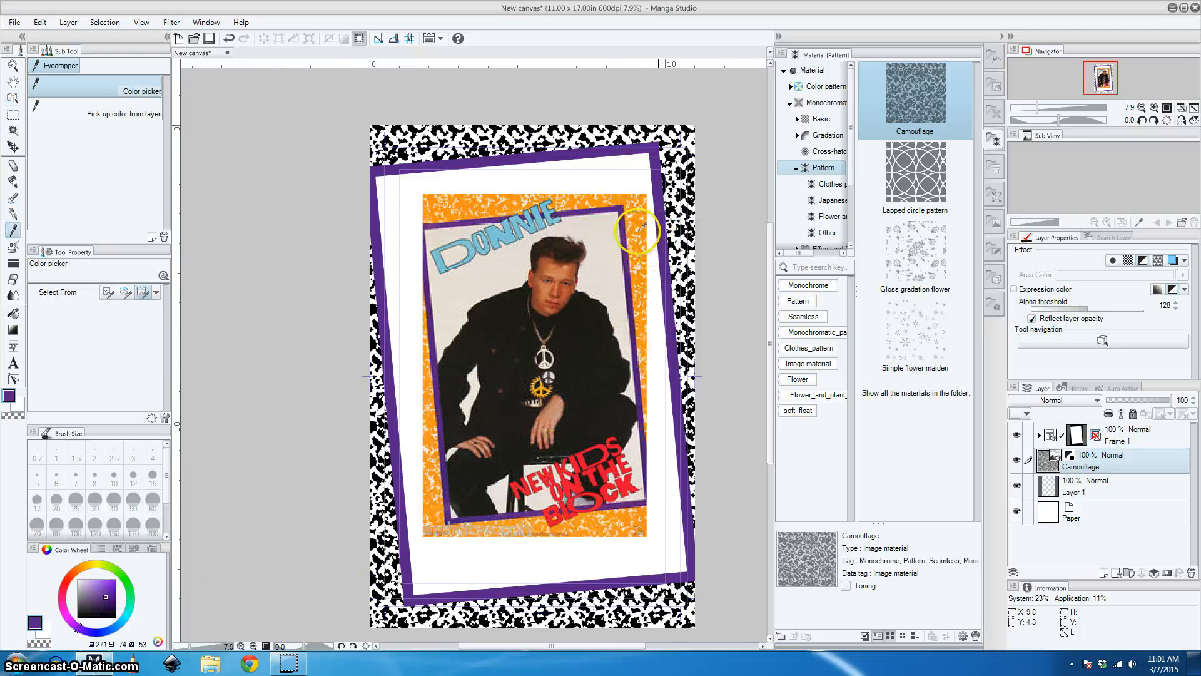
click(636, 225)
key(o)
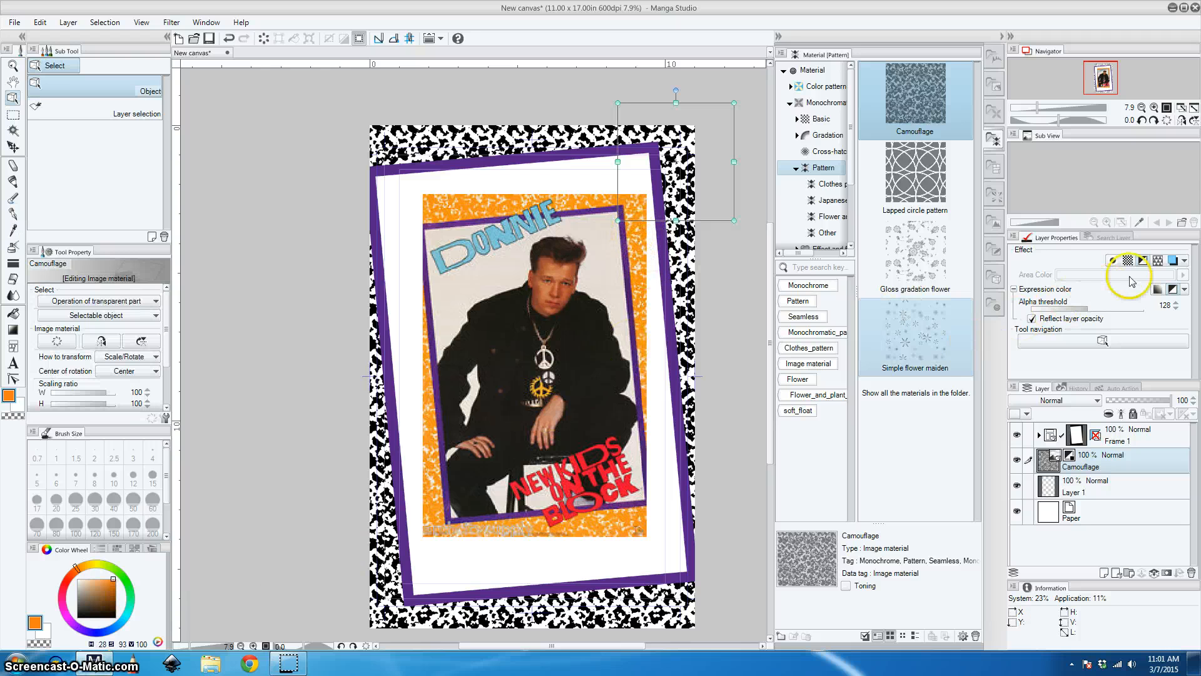
click(1174, 261)
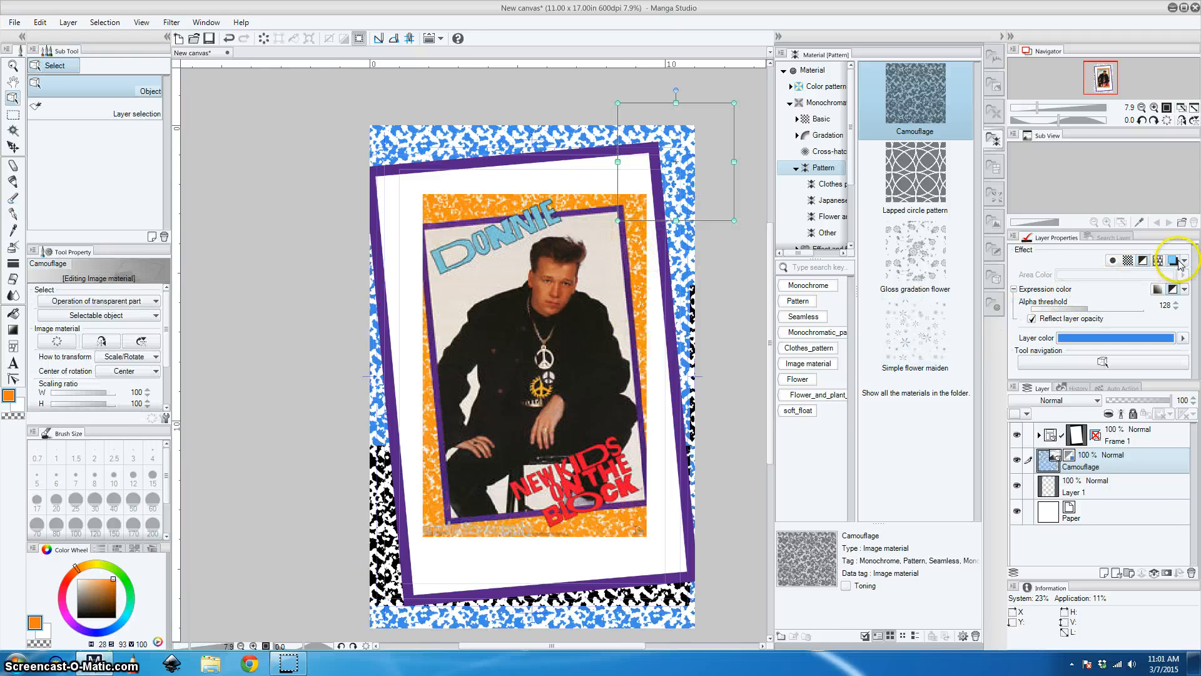
click(1128, 337)
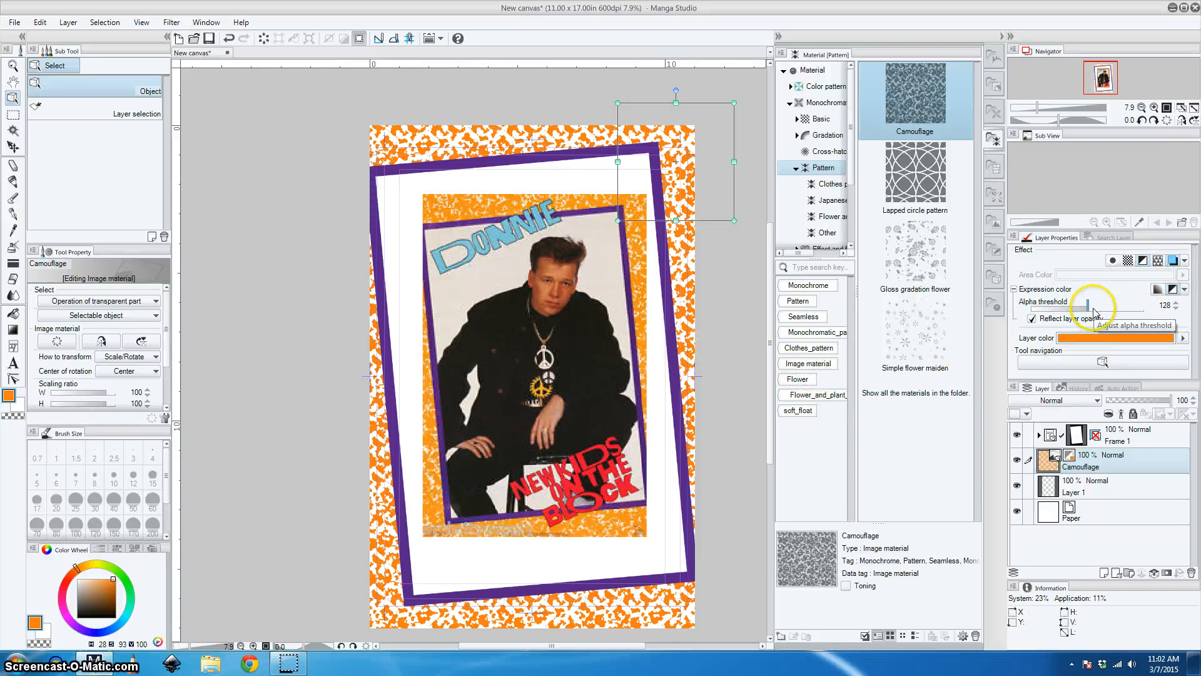
Lower the Camouflage layer's alpha threshold to 63 and apply a lighter orange as its layer color.
drag(1089, 311, 1057, 311)
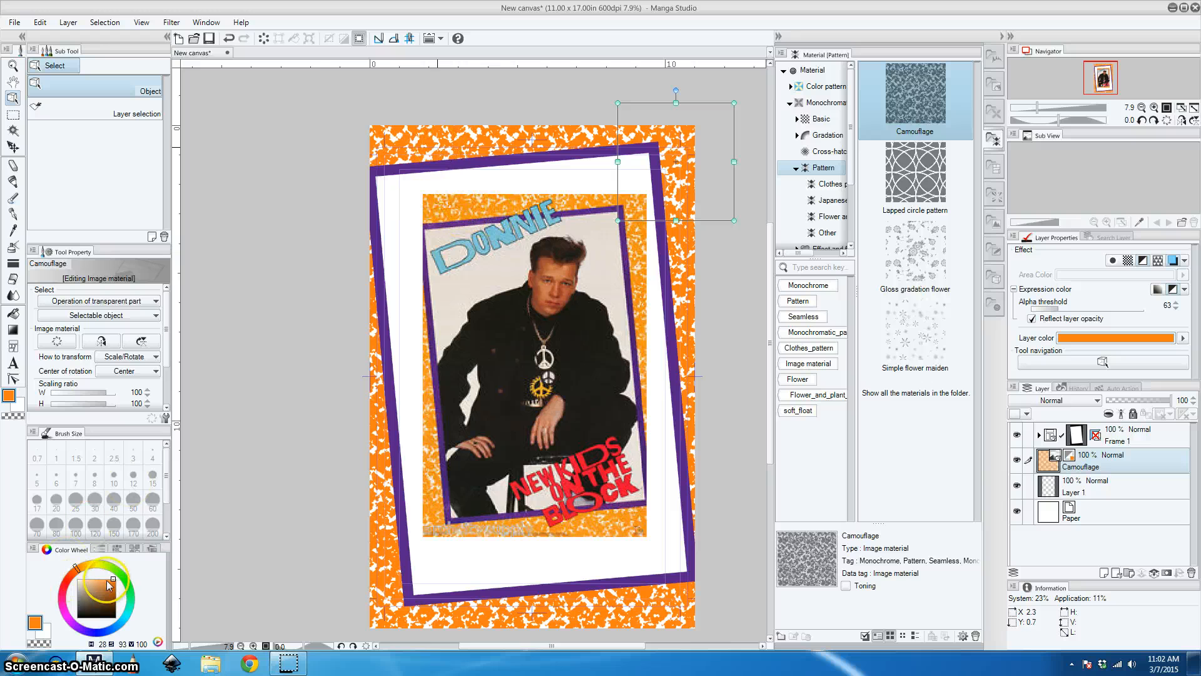
click(105, 578)
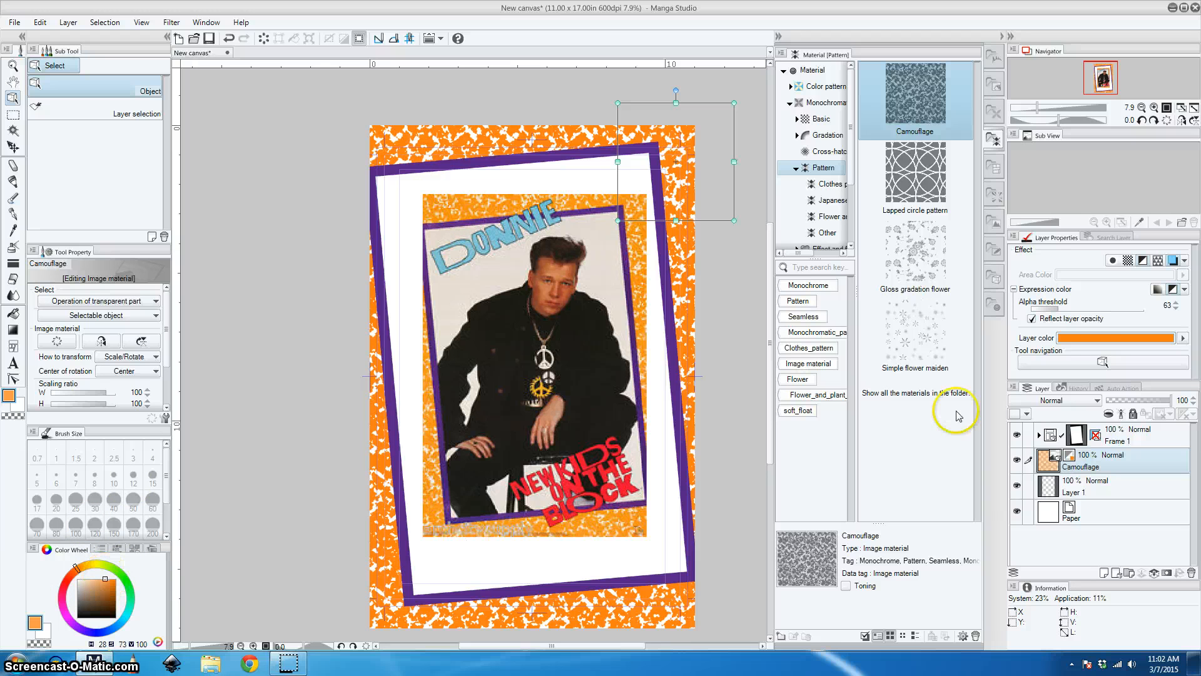
click(1104, 337)
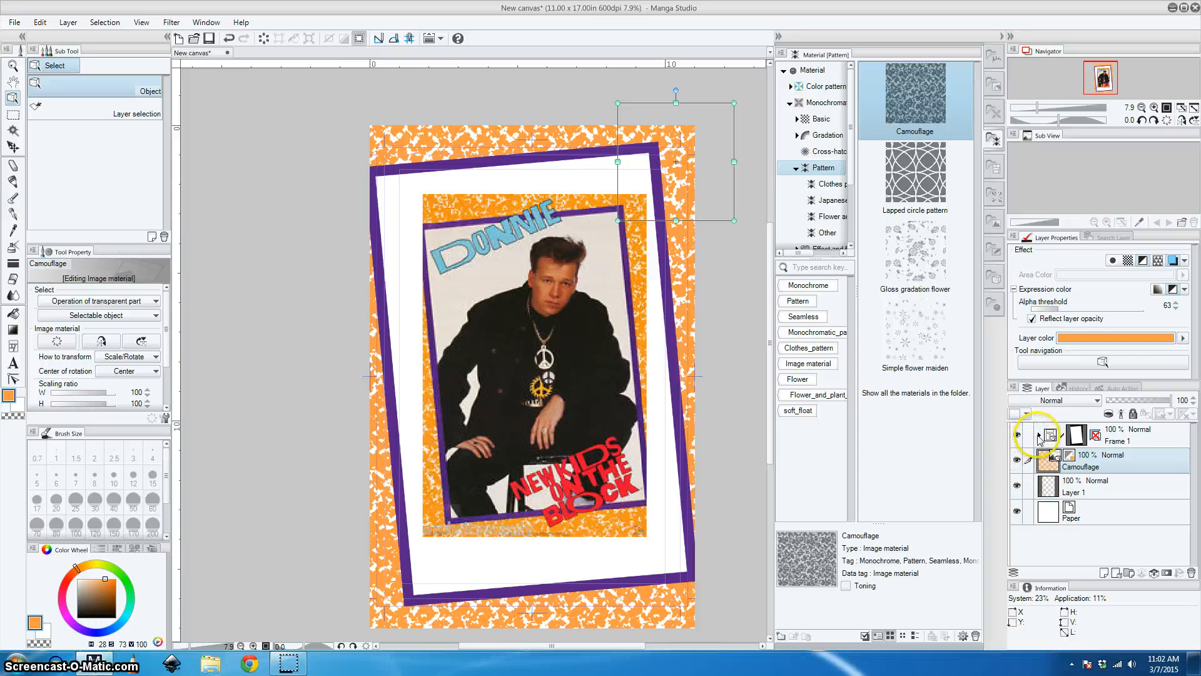
Expand the Frame 1 folder and hide Frame 1, the donnie layer and the Camouflage layer.
click(1039, 435)
click(1017, 434)
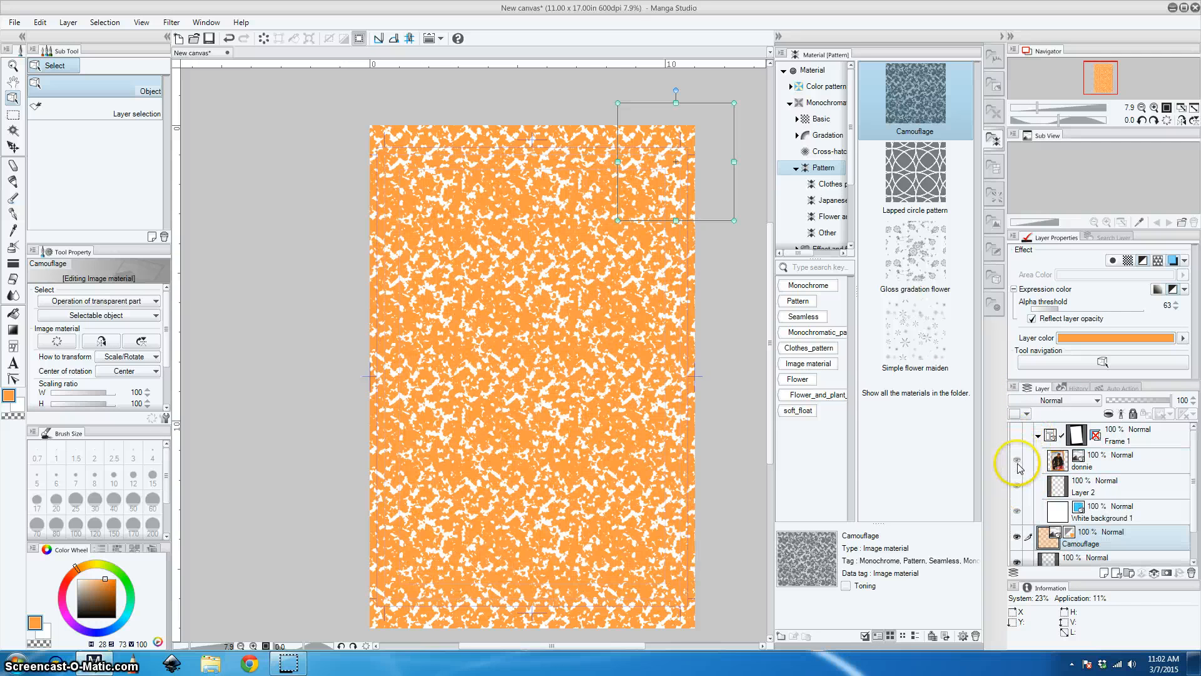
click(1016, 536)
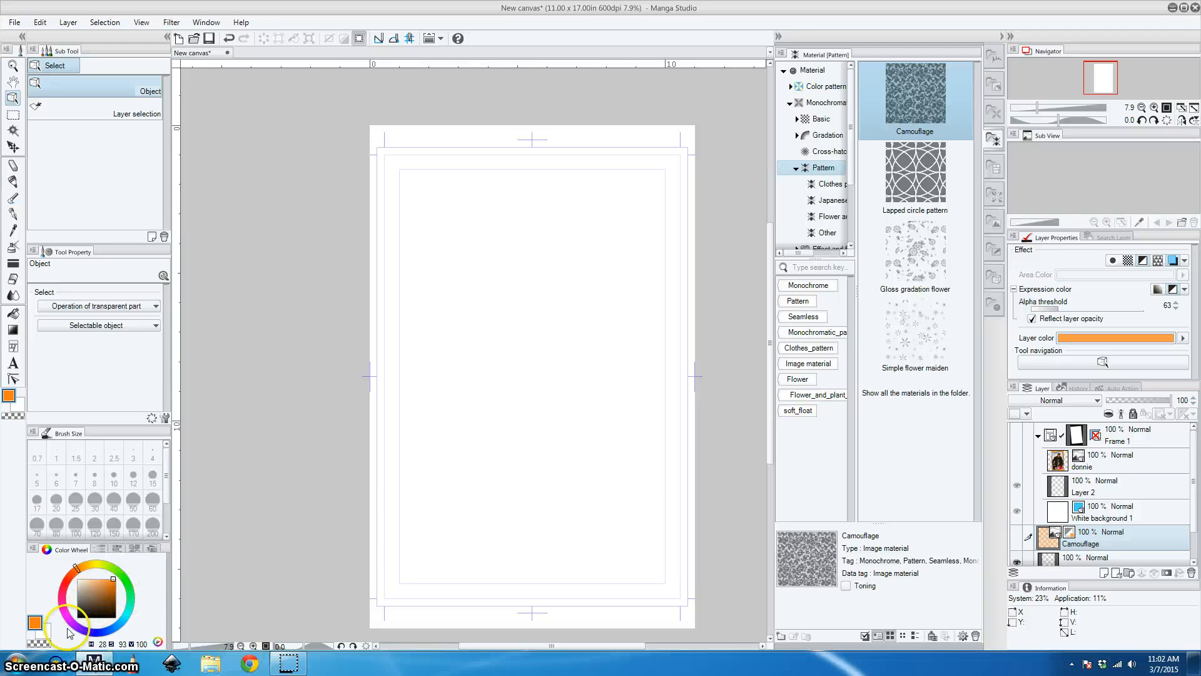
Draw a closed, curvy freehand frame in black mid-page with the Frame border pen at Brush Size 17.
drag(79, 614, 70, 623)
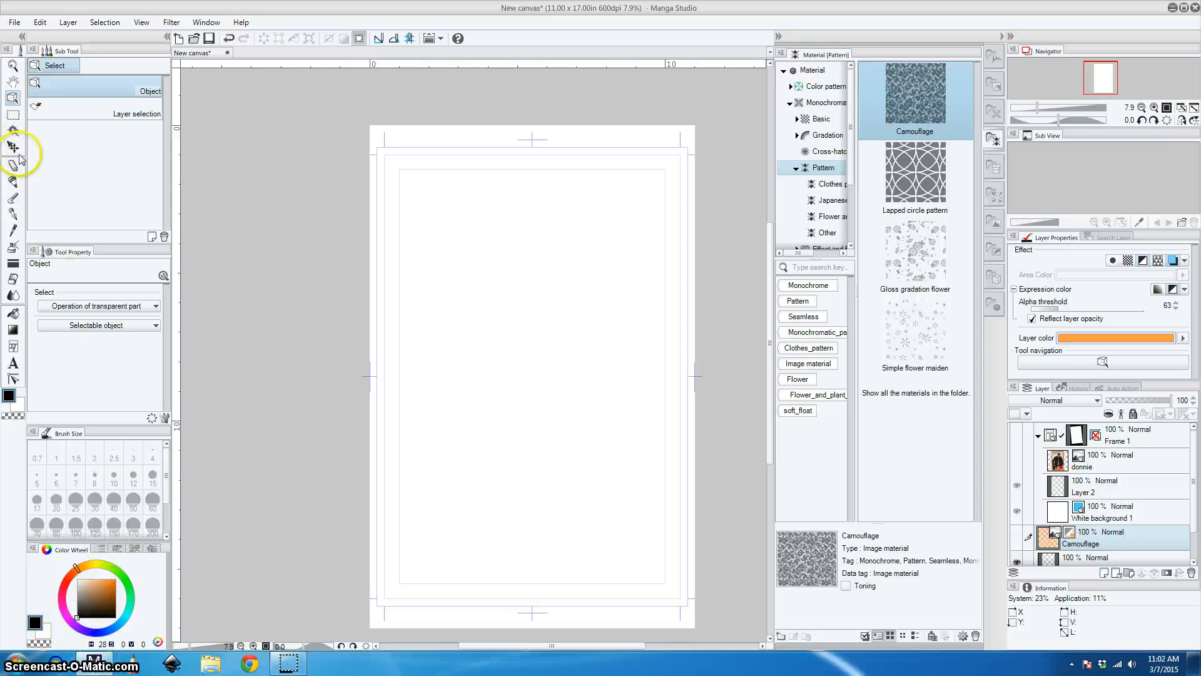
click(12, 329)
click(13, 346)
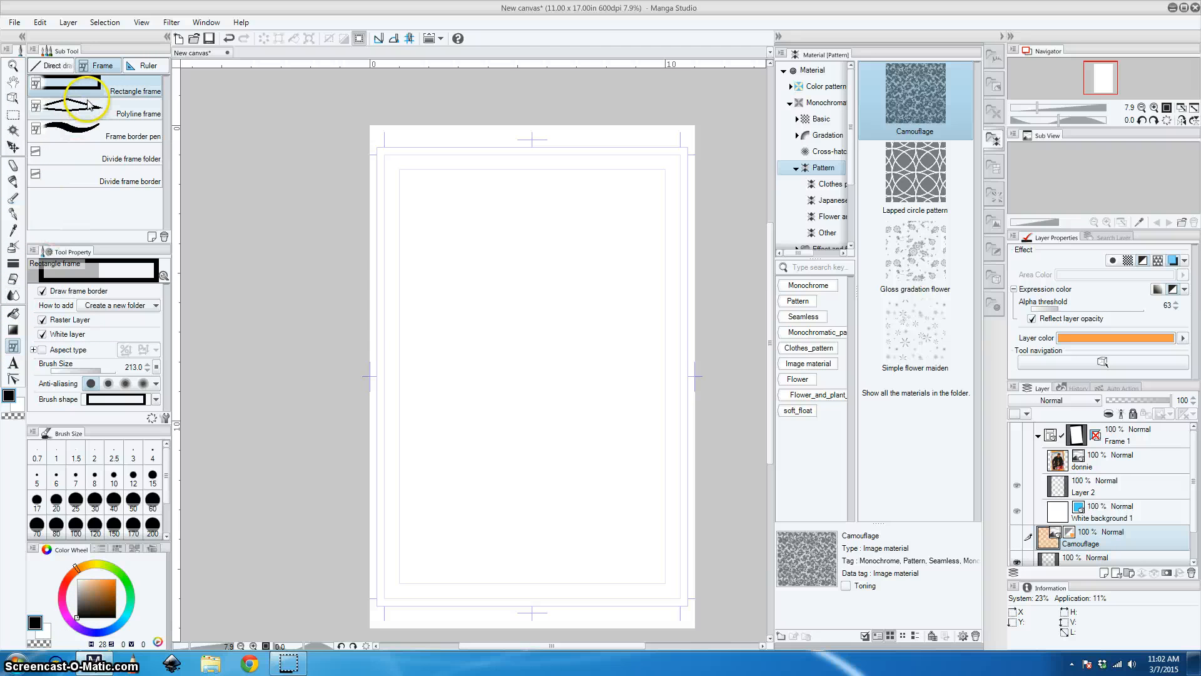
click(104, 140)
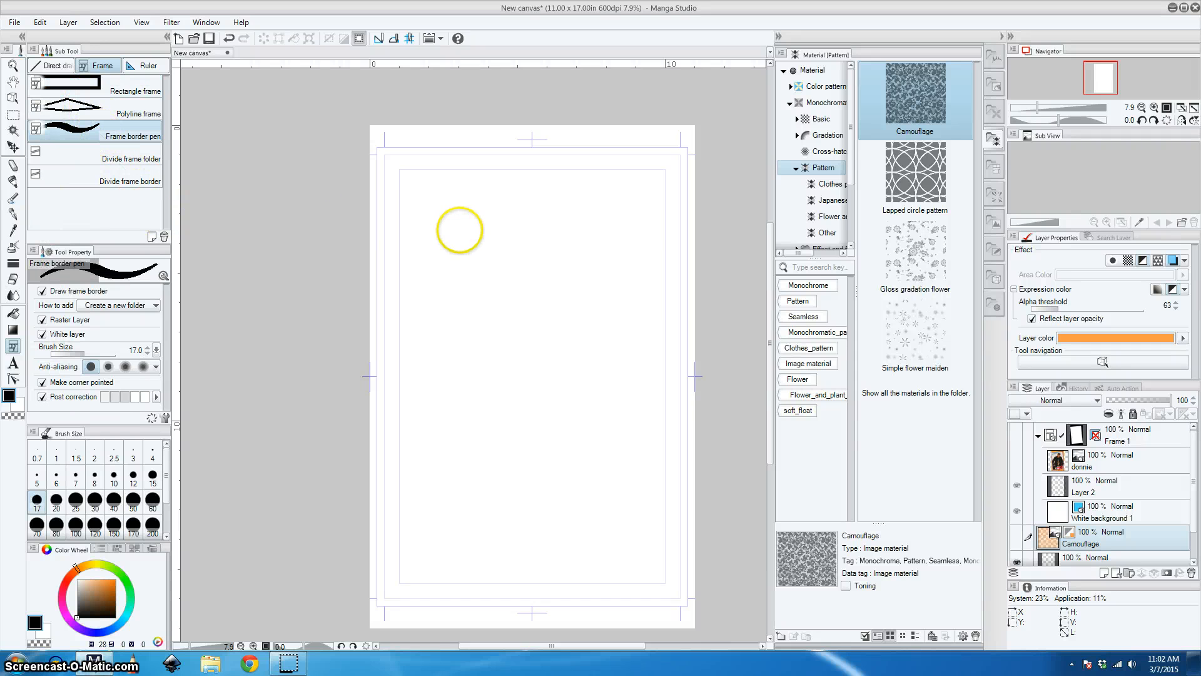
mouse_move(496, 216)
mouse_down()
mouse_move(467, 241)
mouse_move(468, 328)
mouse_move(431, 369)
mouse_move(434, 422)
mouse_move(457, 431)
mouse_move(504, 538)
mouse_move(552, 554)
mouse_move(536, 495)
mouse_move(572, 441)
mouse_move(591, 369)
mouse_move(547, 299)
mouse_move(538, 246)
mouse_move(494, 219)
mouse_up()
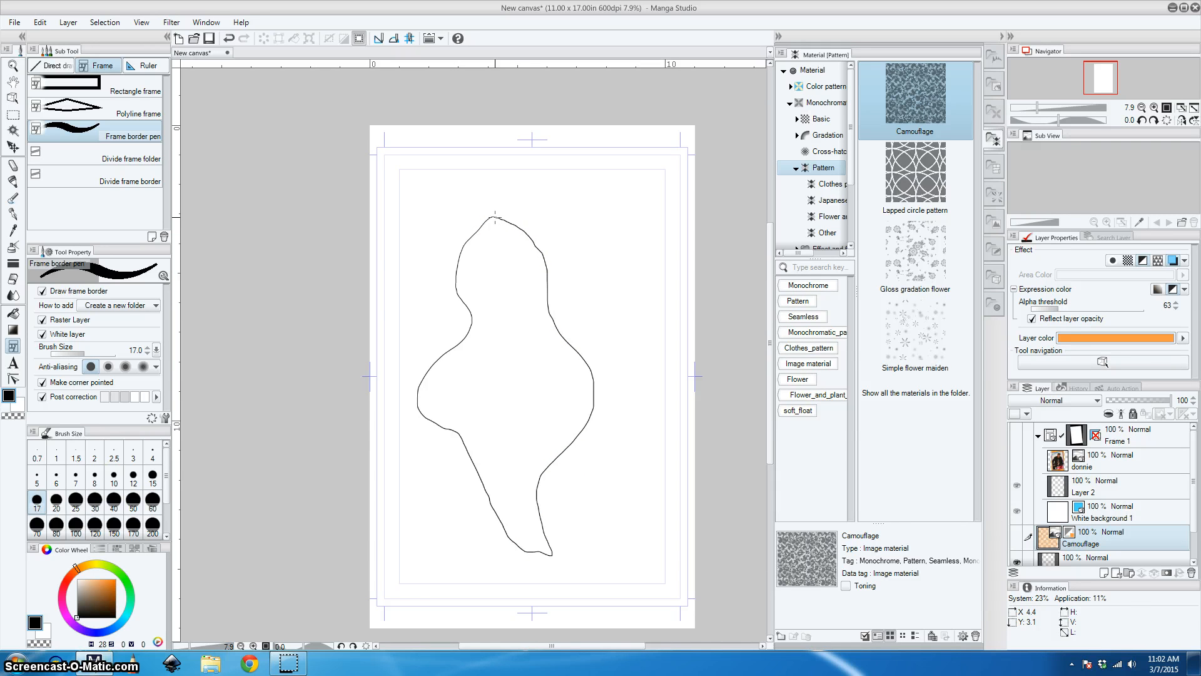
click(445, 197)
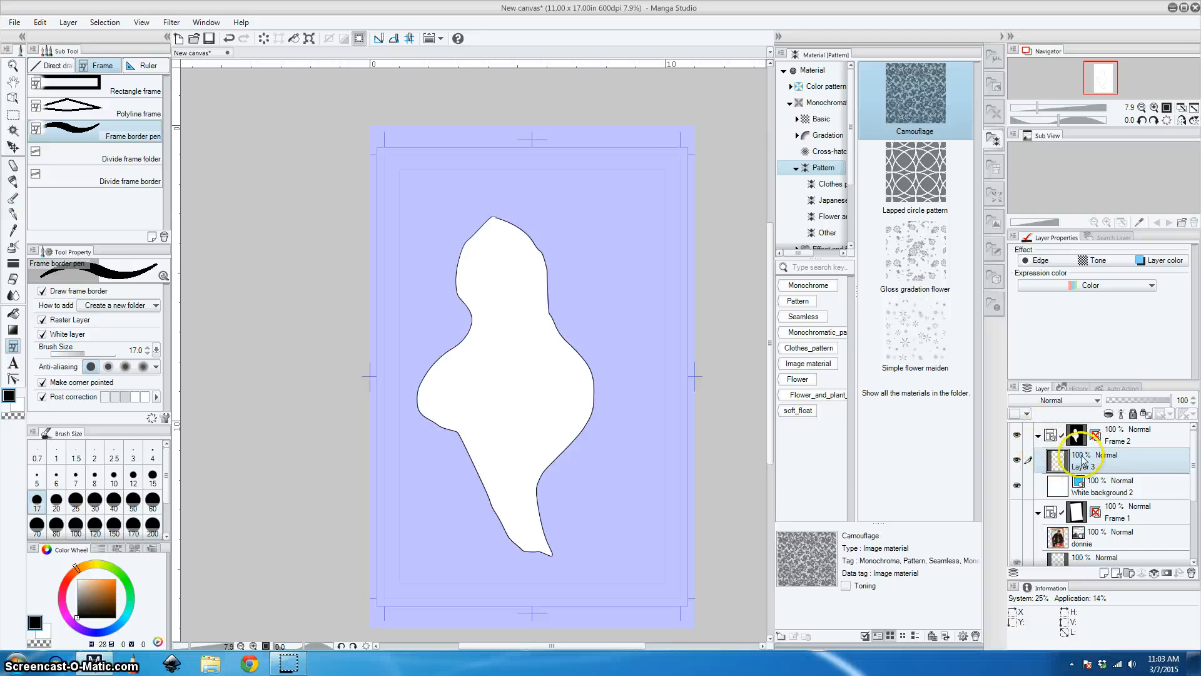
Paint an orange Fill-in-mono pen test stroke across the freehand frame's right edge on Layer 3, and undo it.
click(116, 578)
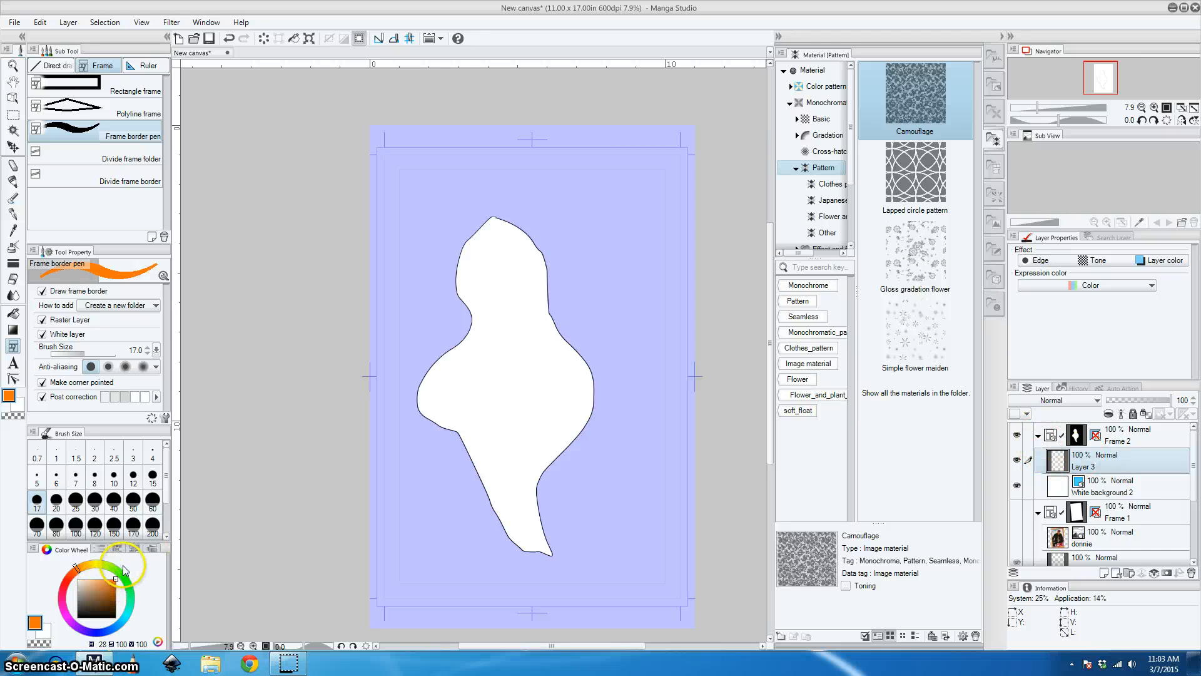
click(12, 182)
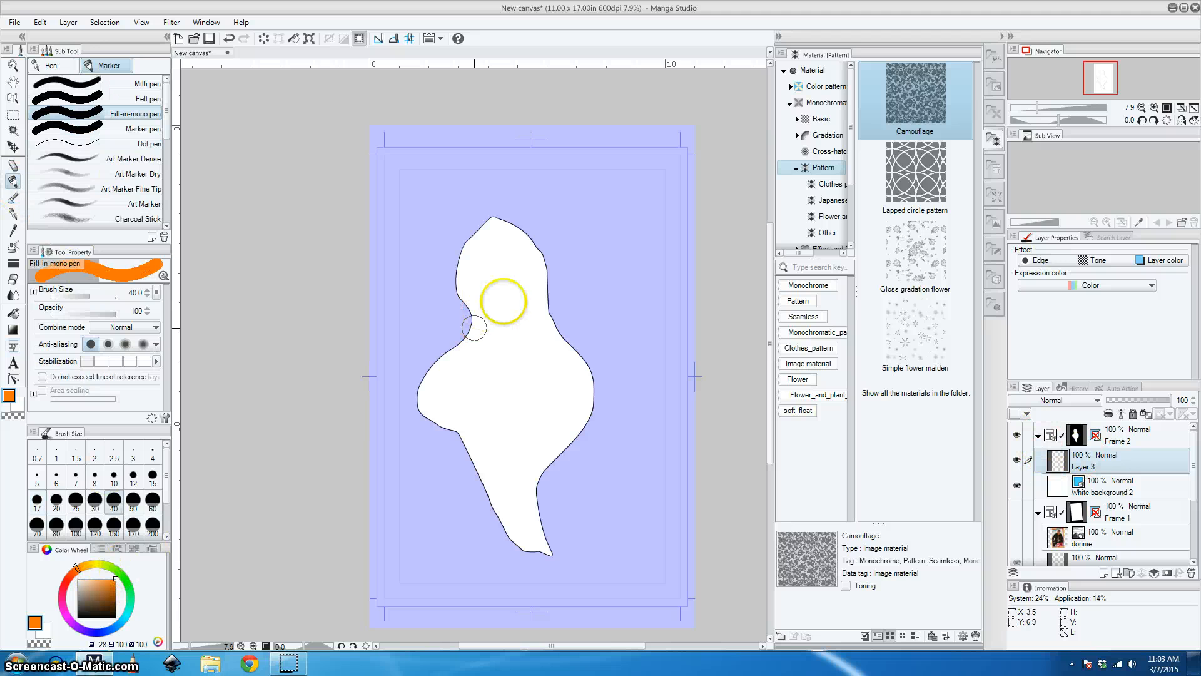
drag(528, 298, 579, 291)
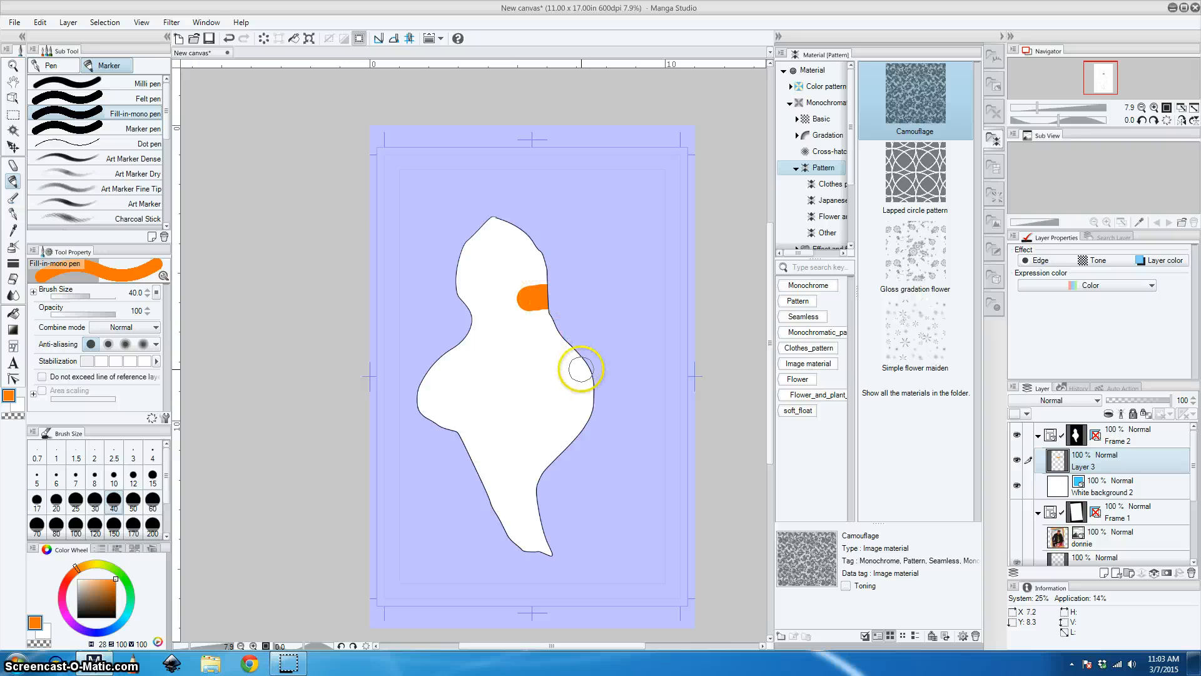
key(ctrl+z)
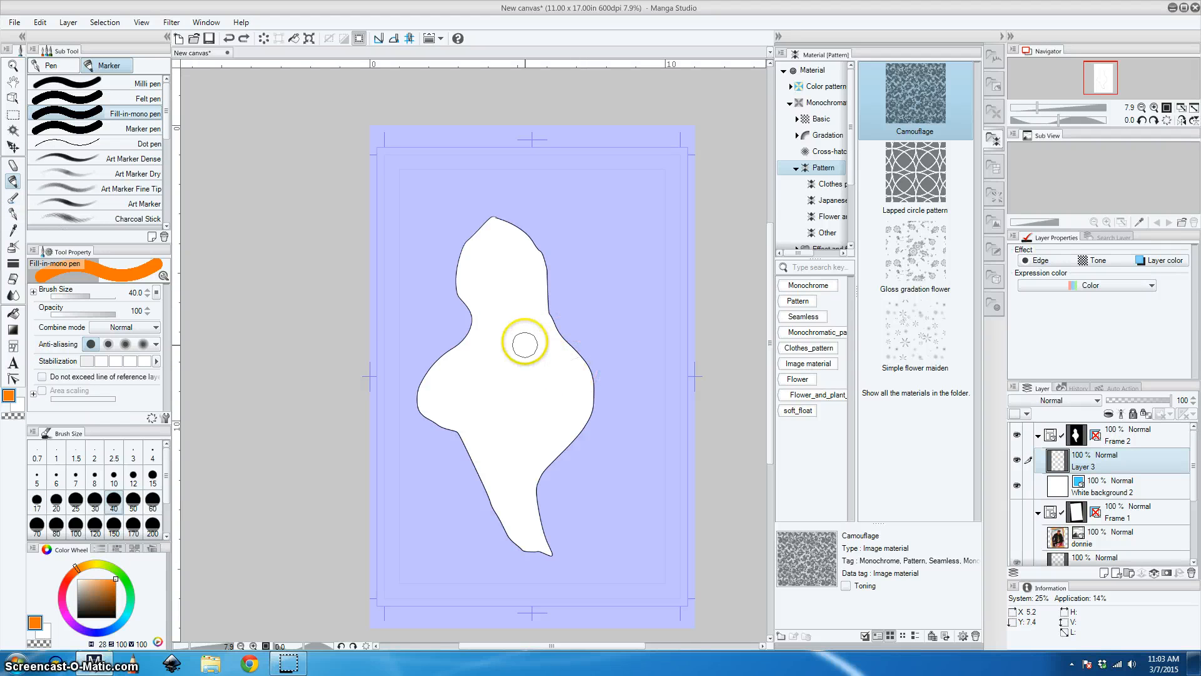